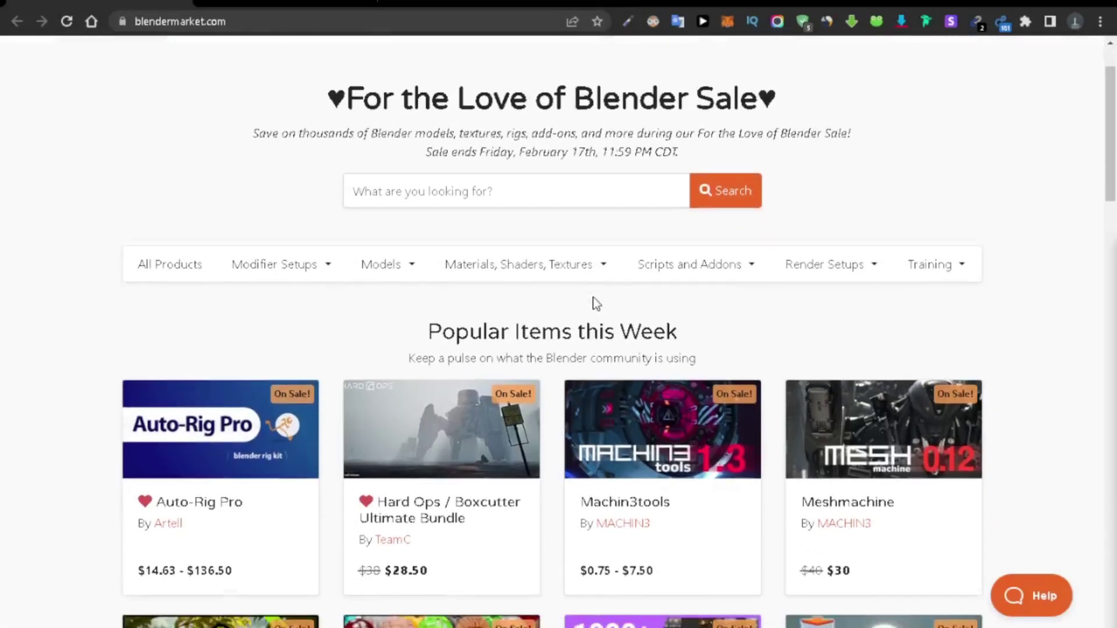
Browse the Blender Market homepage, then bring up All Scripts and Addons sorted by Most Sales
scroll(552, 337, down, 3)
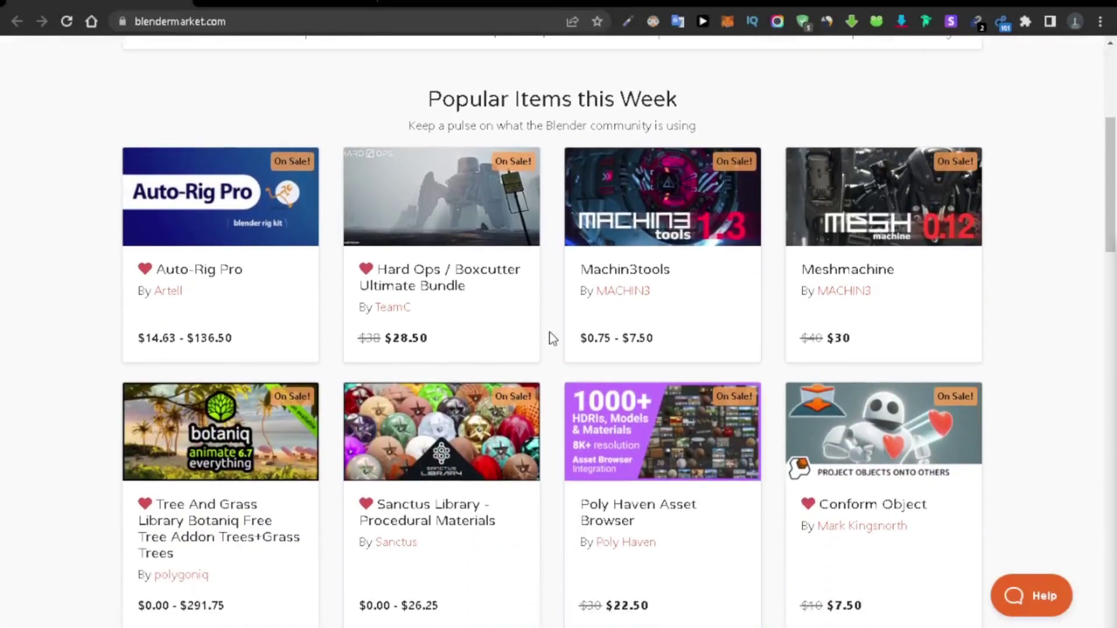
scroll(552, 339, down, 6)
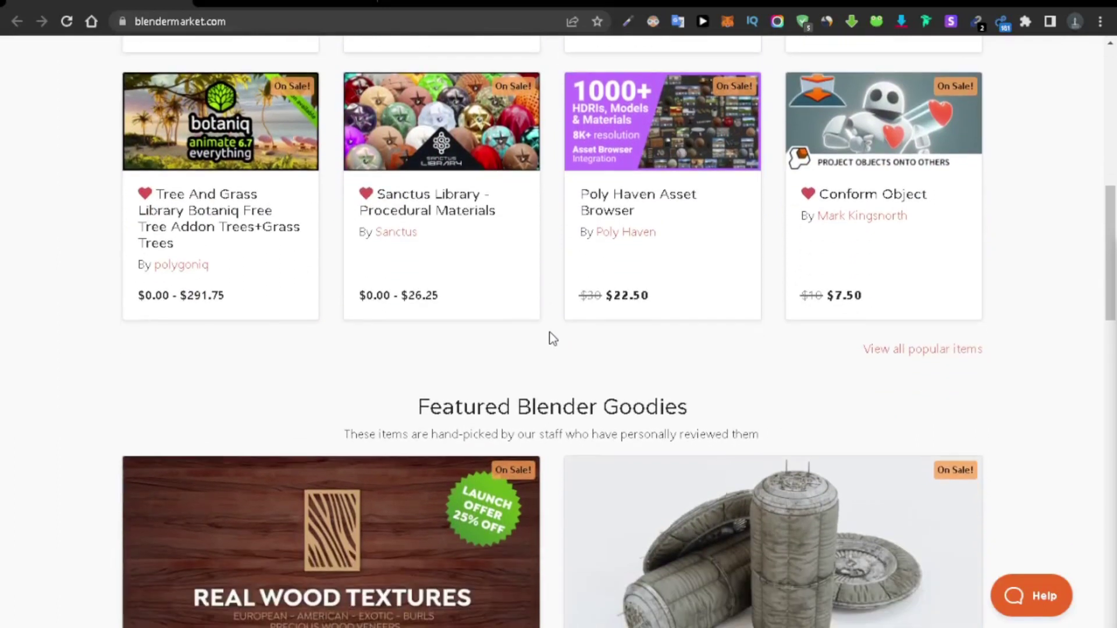
scroll(552, 339, down, 2)
scroll(553, 339, down, 2)
scroll(552, 339, down, 5)
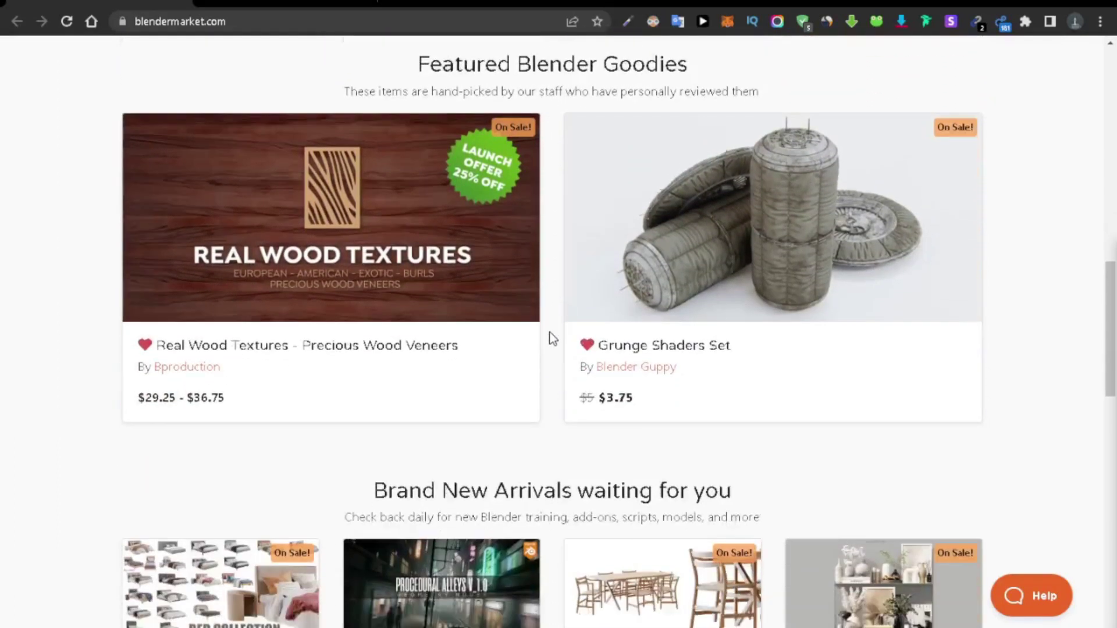
scroll(552, 339, down, 3)
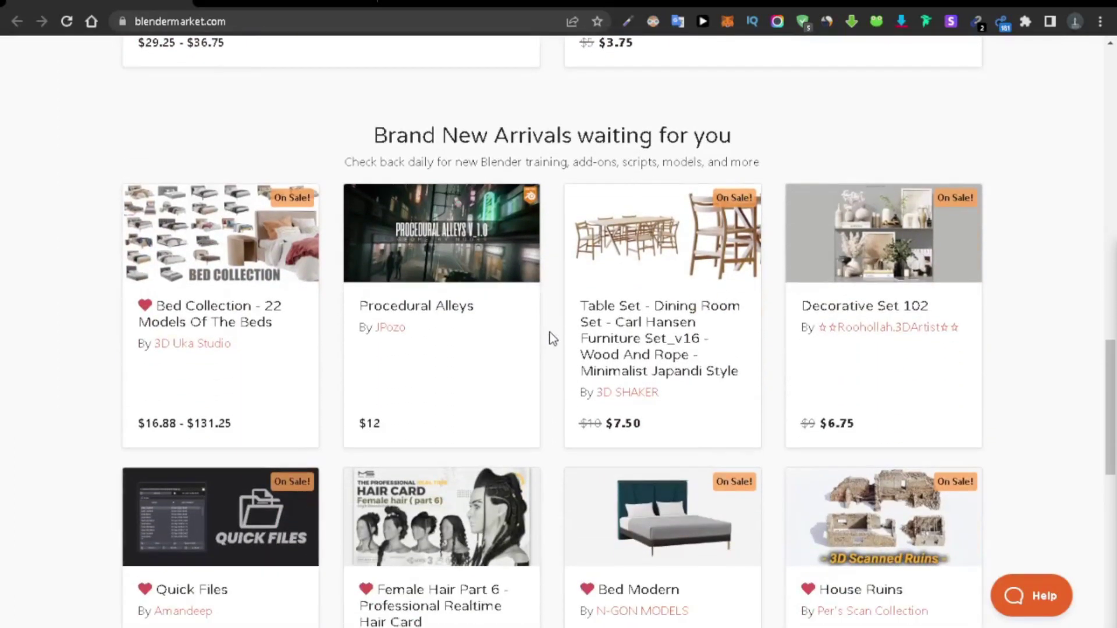
scroll(552, 339, down, 8)
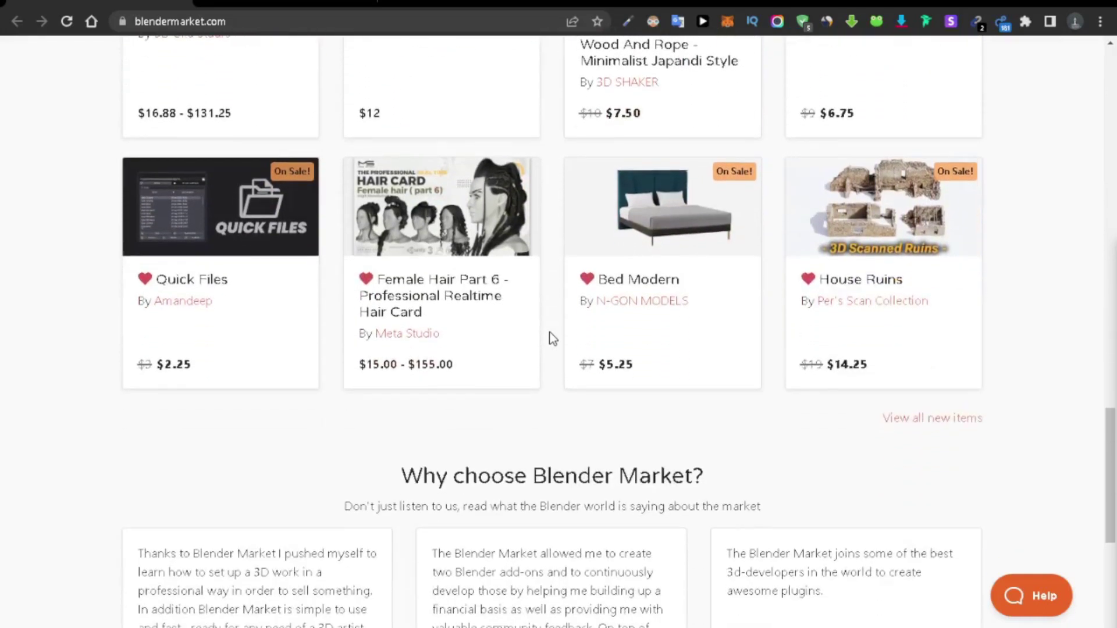
scroll(552, 338, down, 3)
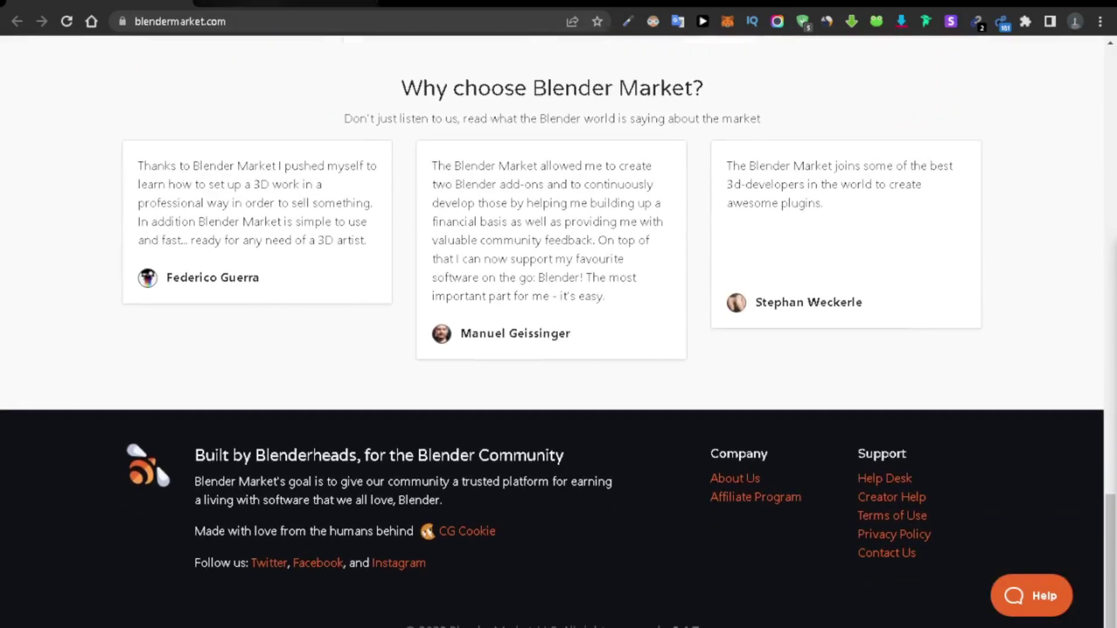
click(254, 3)
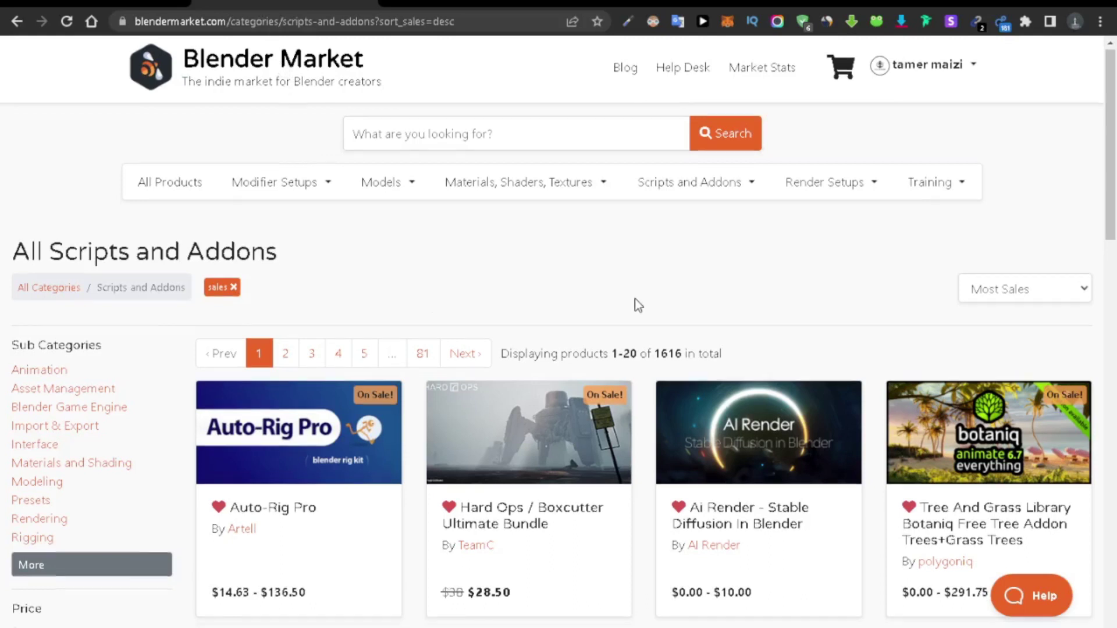
scroll(646, 302, down, 3)
scroll(651, 323, down, 1)
scroll(650, 323, down, 3)
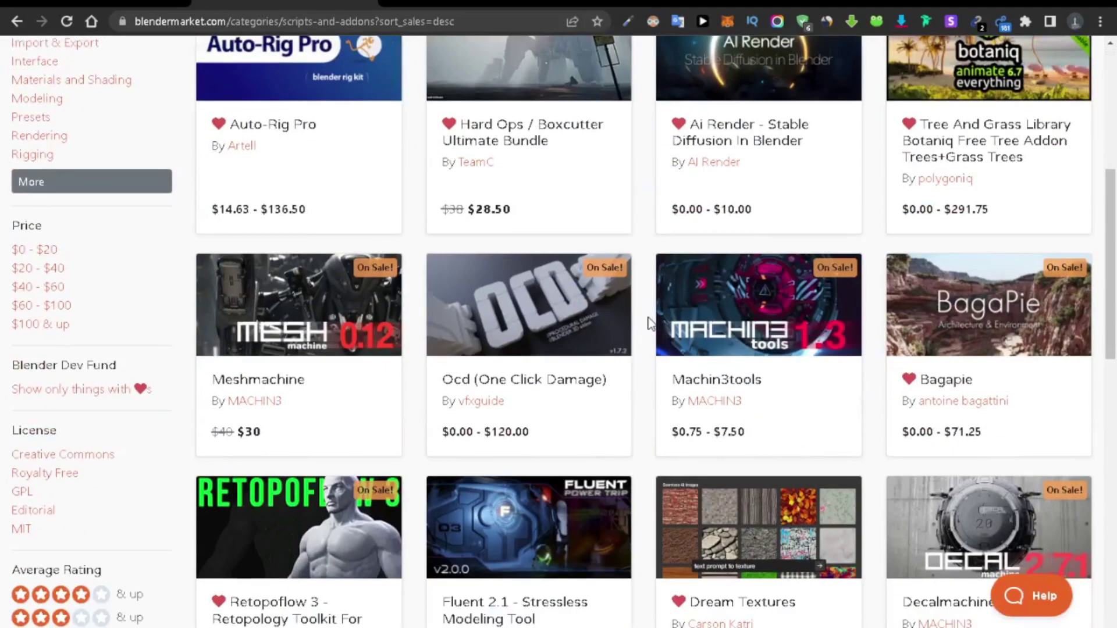
scroll(651, 323, down, 4)
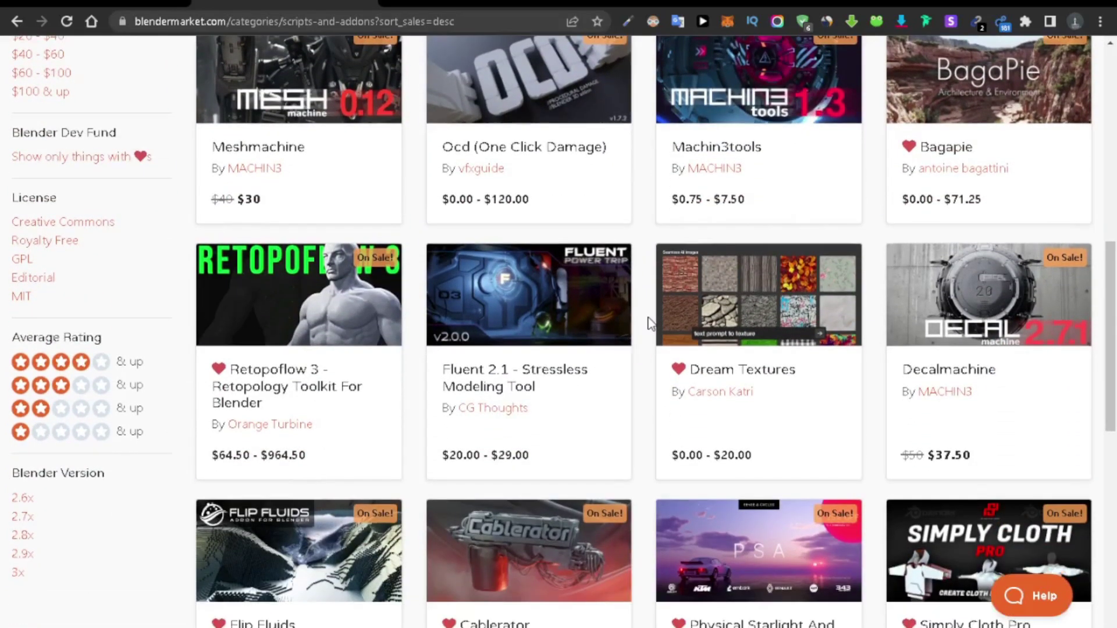
scroll(650, 323, down, 7)
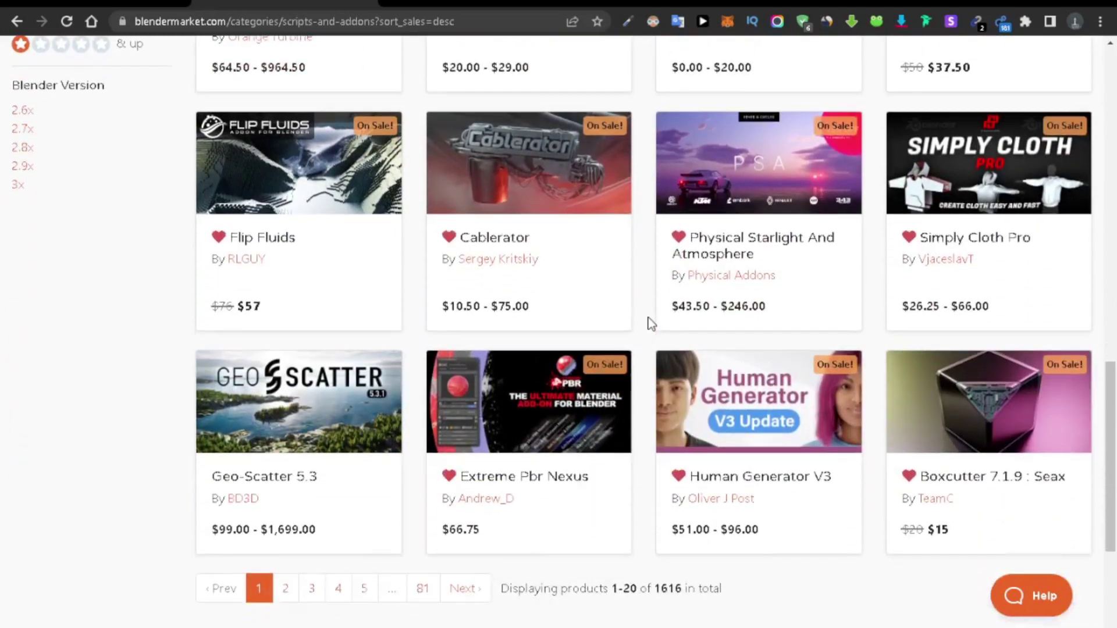
scroll(651, 324, down, 4)
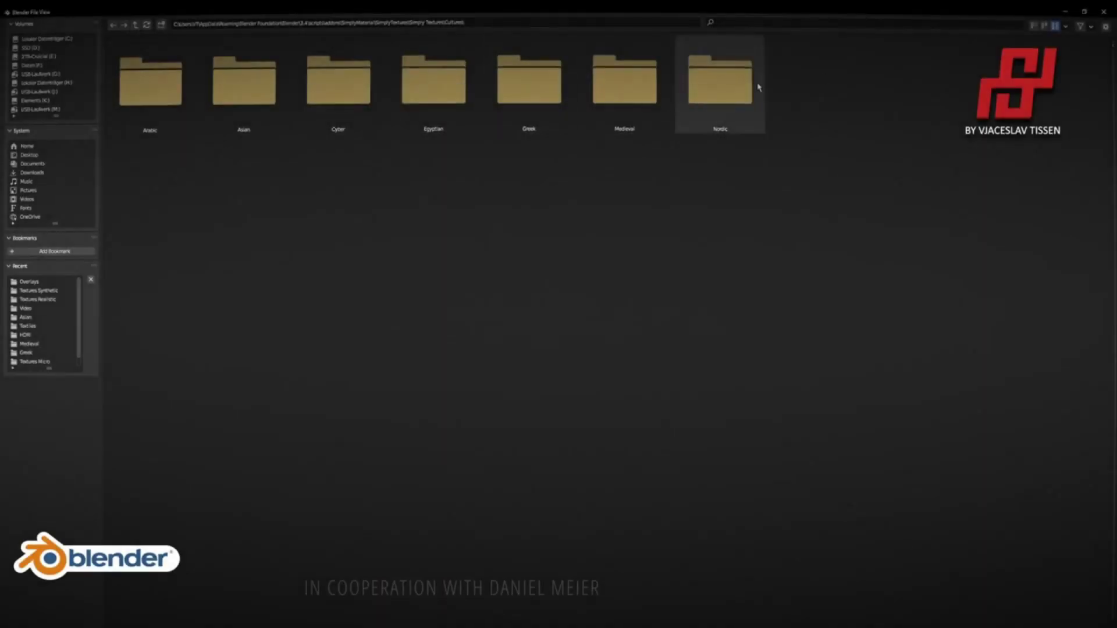
Load the medieval fleur-de-lis pattern, colour its ramp stop orange and enable Hue Sat Val
double_click(716, 85)
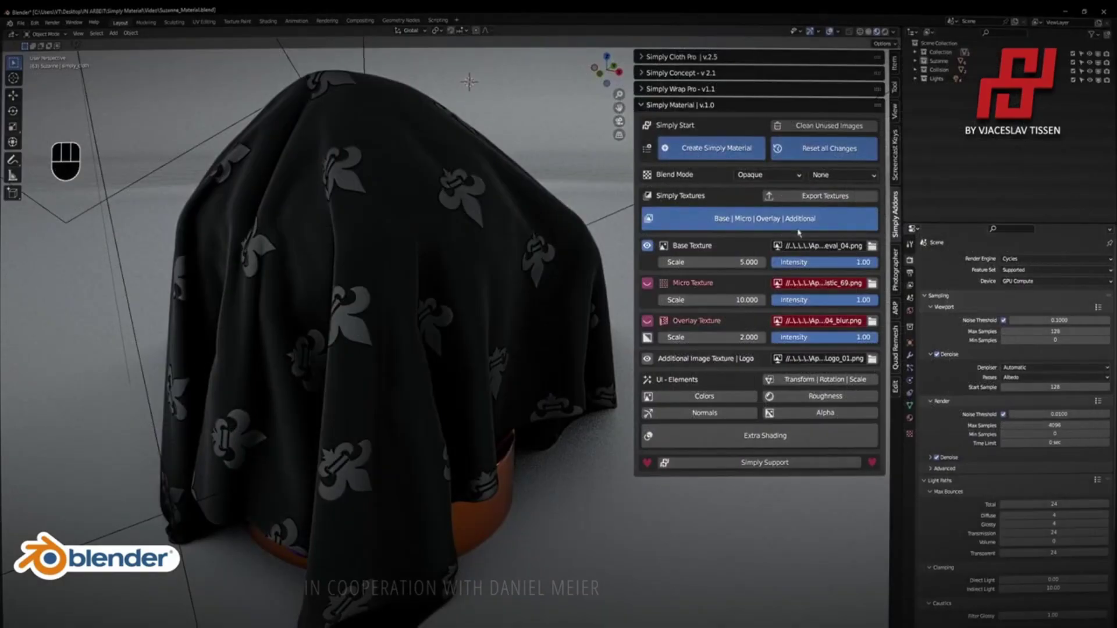
click(765, 218)
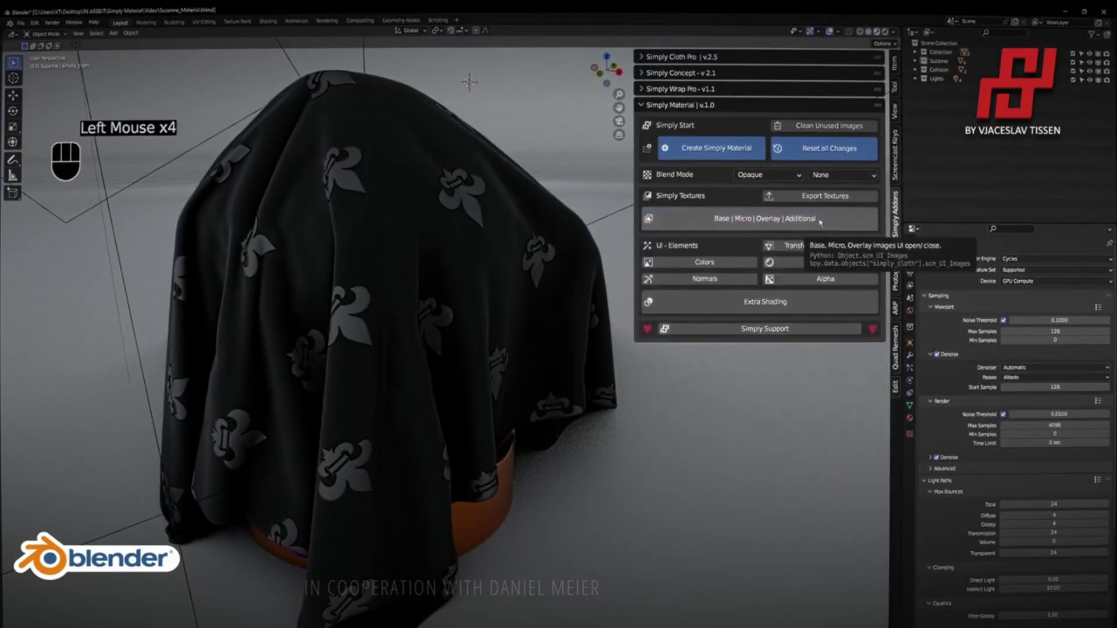
click(703, 261)
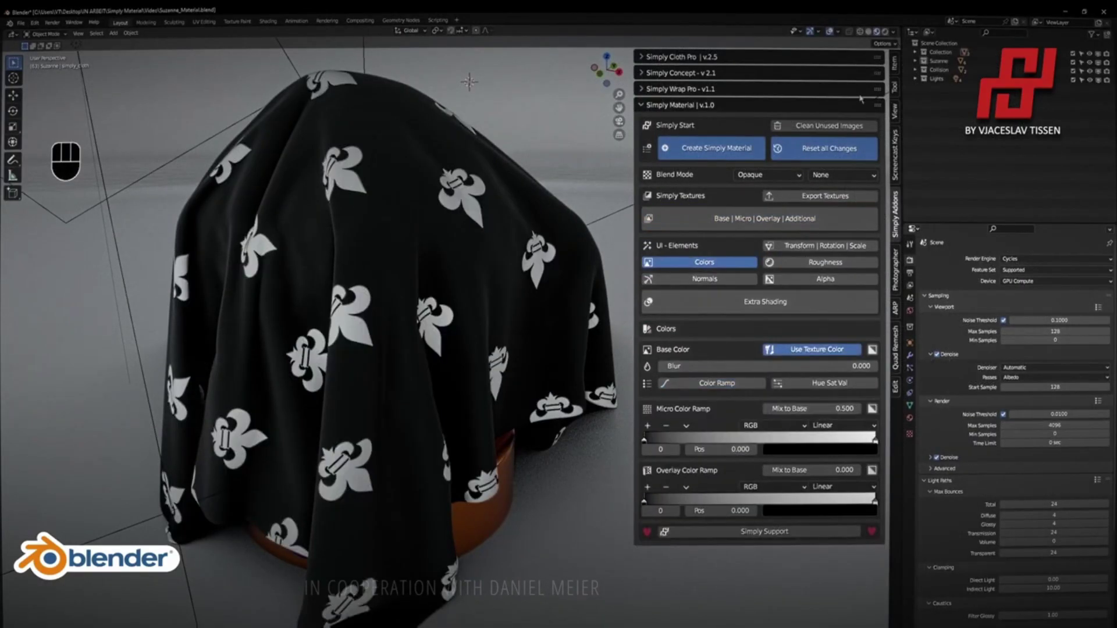
click(646, 416)
click(820, 429)
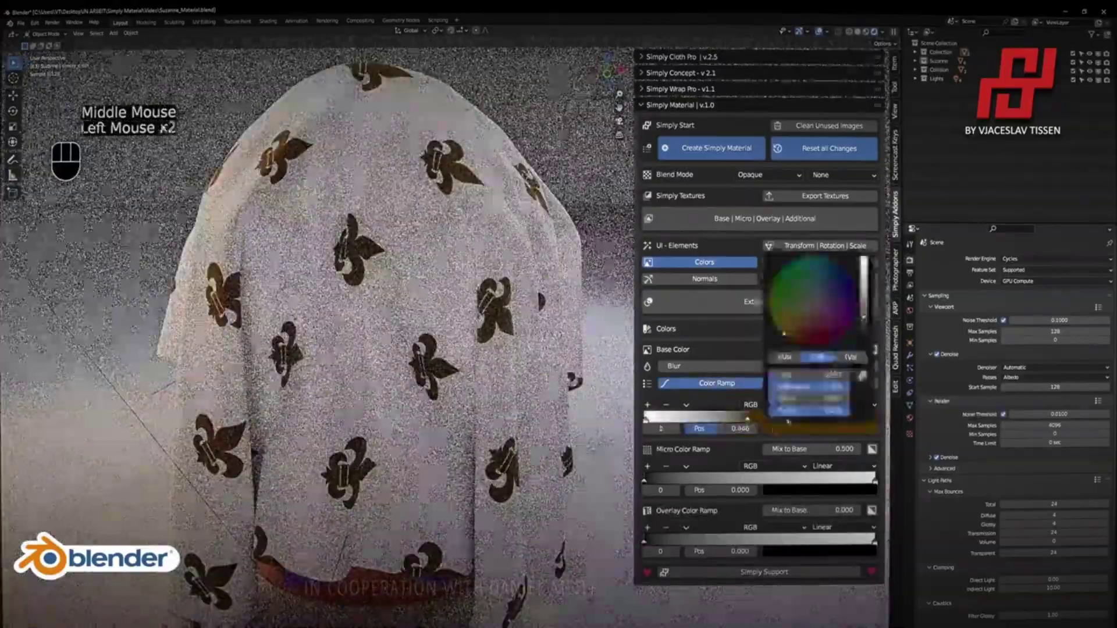
click(812, 301)
drag(812, 300, 782, 286)
click(828, 383)
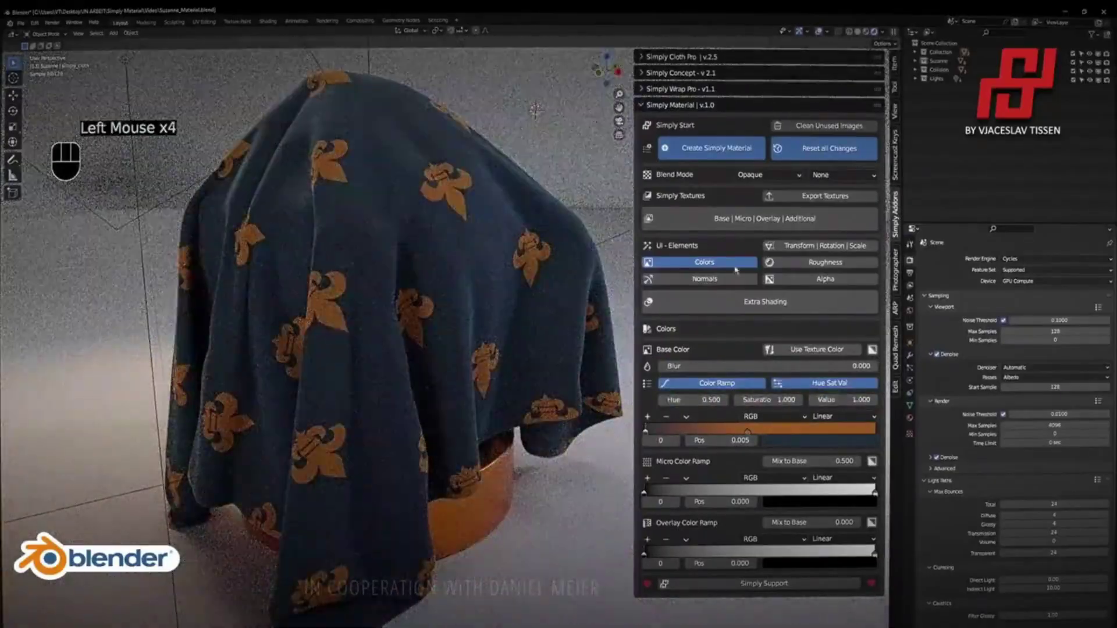
Collapse Colors and expand the Base|Micro|Overlay|Additional texture slots for a closer look
click(703, 261)
click(759, 219)
middle_drag(378, 291, 419, 174)
shift+middle_drag(419, 175, 421, 131)
ctrl+middle_drag(349, 291, 340, 315)
Load a realistic woven texture into the Micro Texture slot and adjust its scale
click(872, 284)
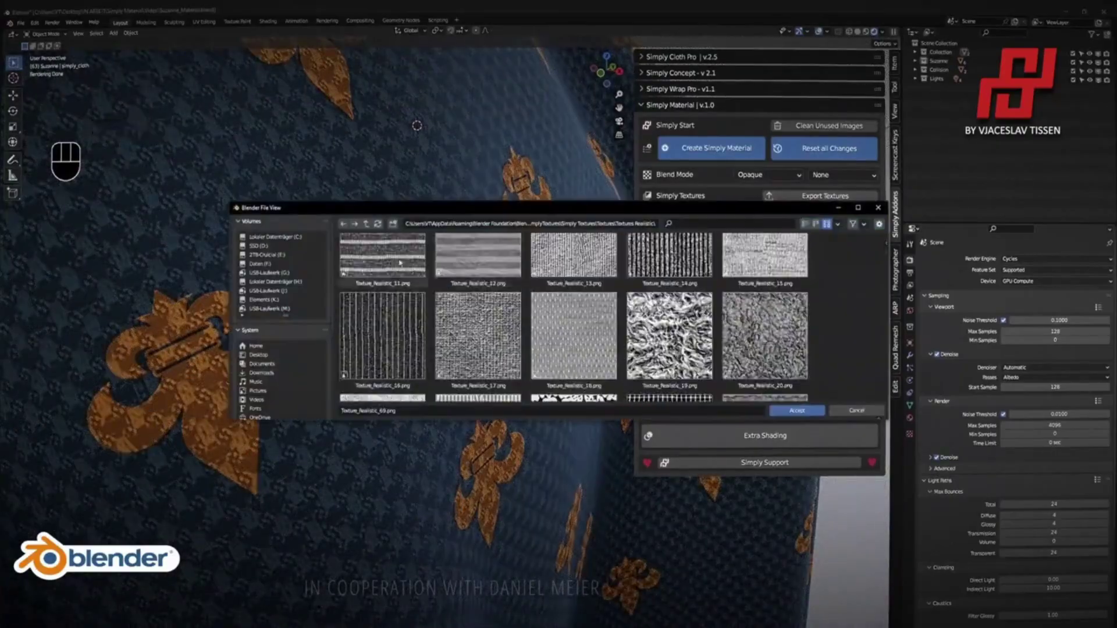
click(574, 261)
scroll(379, 286, up, 3)
ctrl+middle_drag(378, 287, 293, 236)
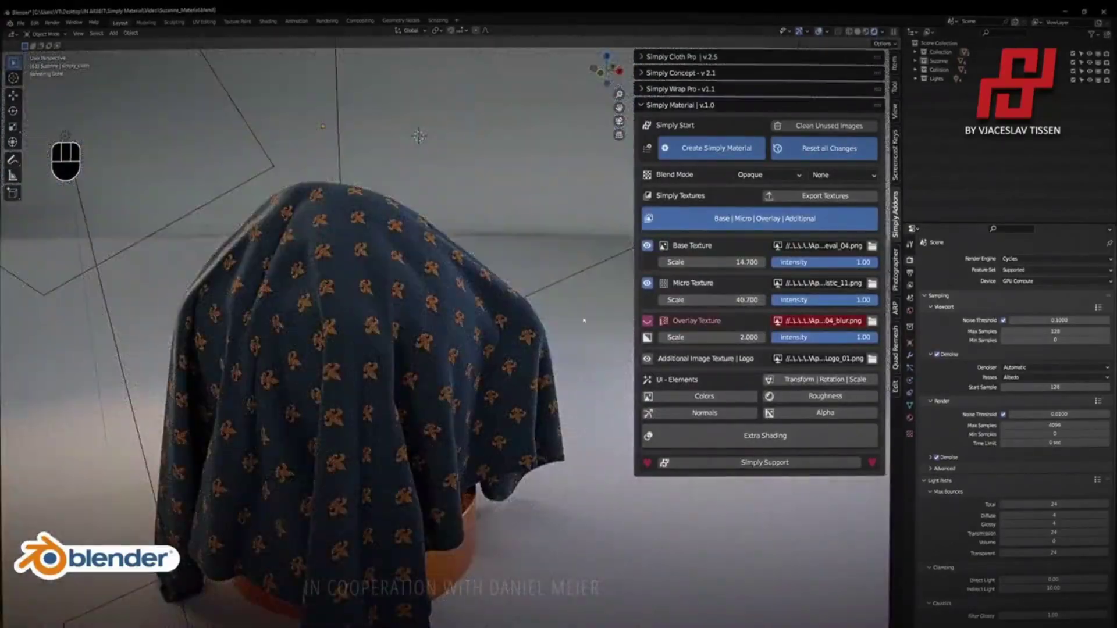
click(710, 300)
scroll(378, 261, up, 3)
ctrl+middle_drag(379, 262, 389, 243)
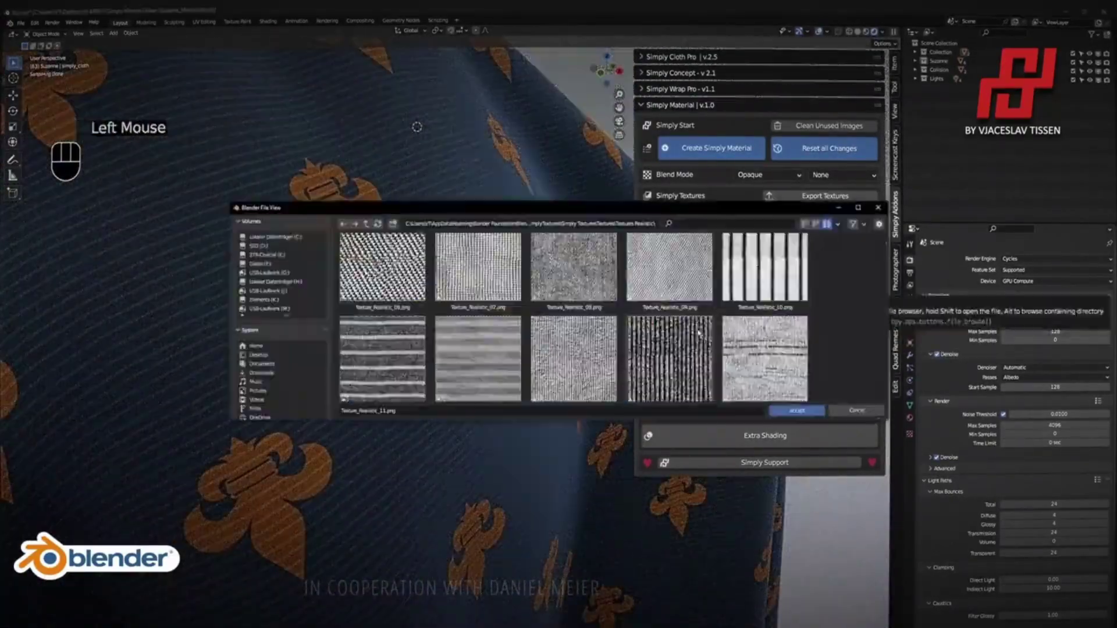
Settle on Texture_Realistic_11.png as the micro texture at Micro Scale 10
click(279, 364)
click(568, 262)
scroll(278, 363, down, 3)
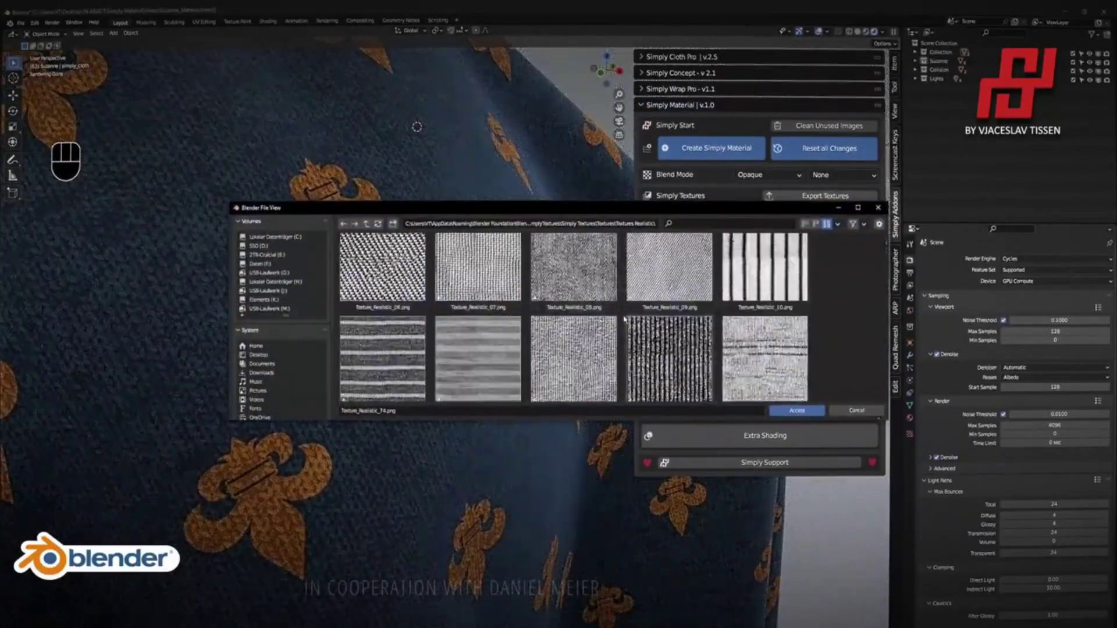
click(796, 409)
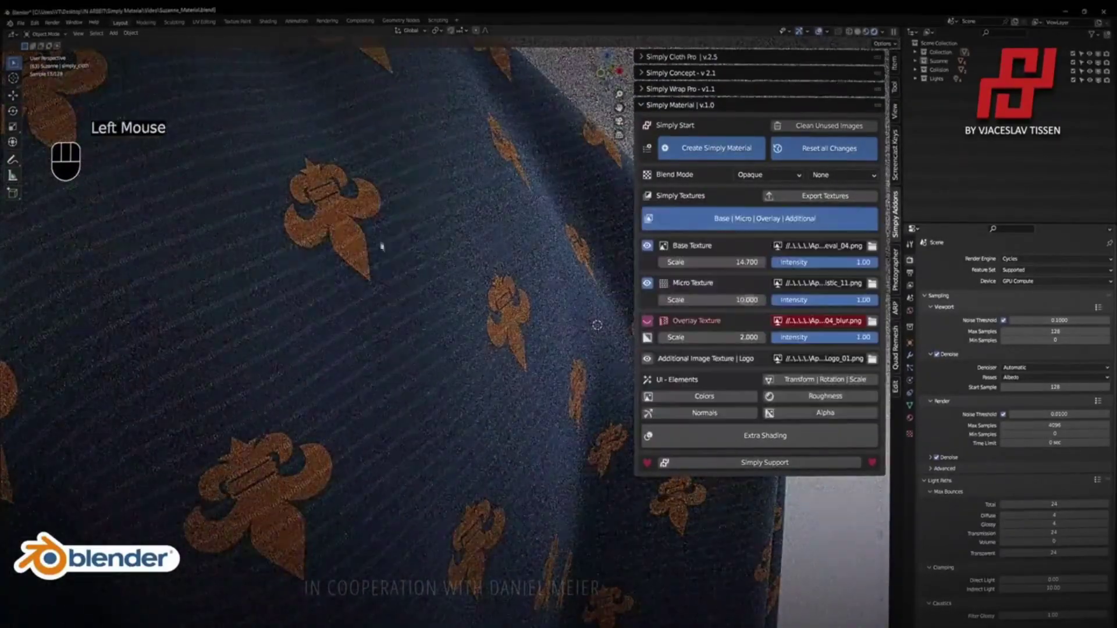
Expand the Normals settings of the cloth material
click(704, 396)
scroll(704, 396, down, 4)
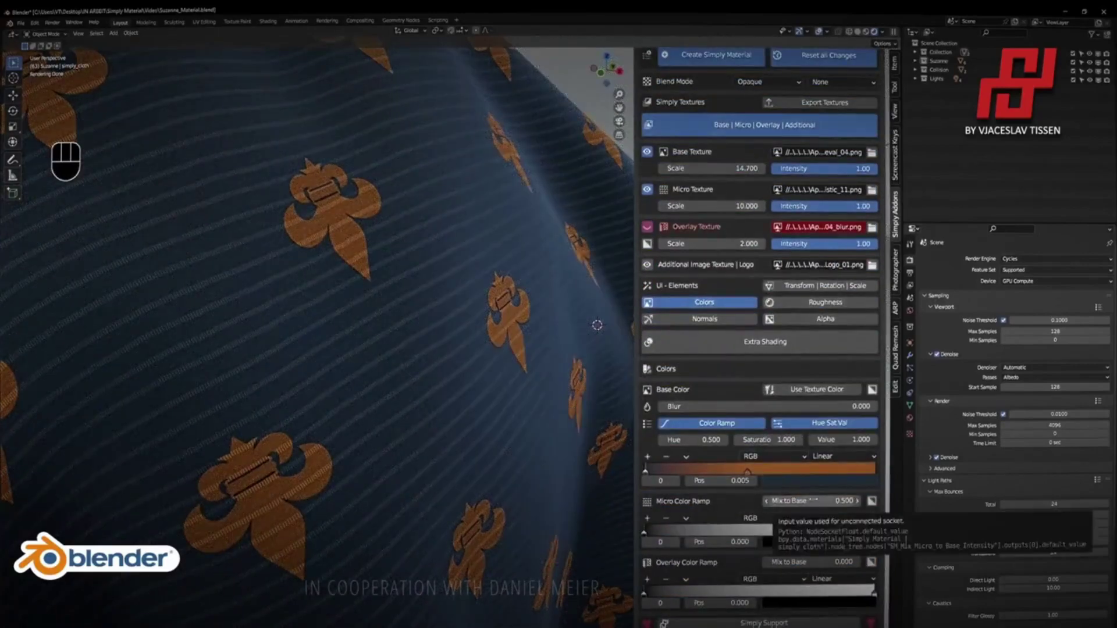
scroll(361, 437, up, 3)
shift+middle_drag(361, 436, 377, 527)
scroll(418, 319, down, 2)
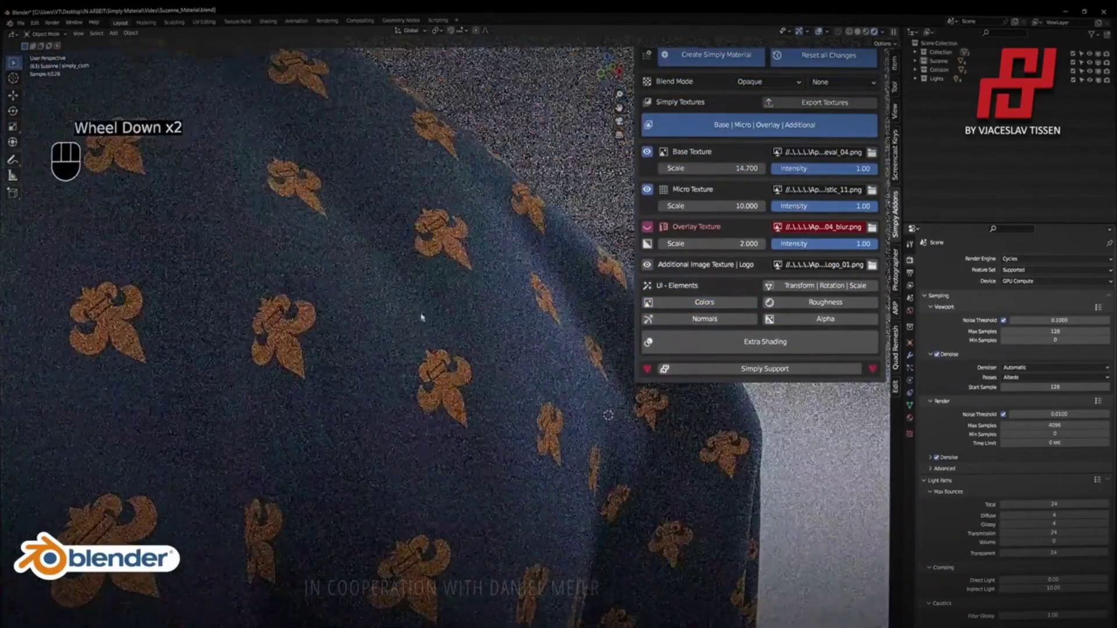
click(704, 319)
Set the Cycles Render Feature Set to Experimental
click(1028, 271)
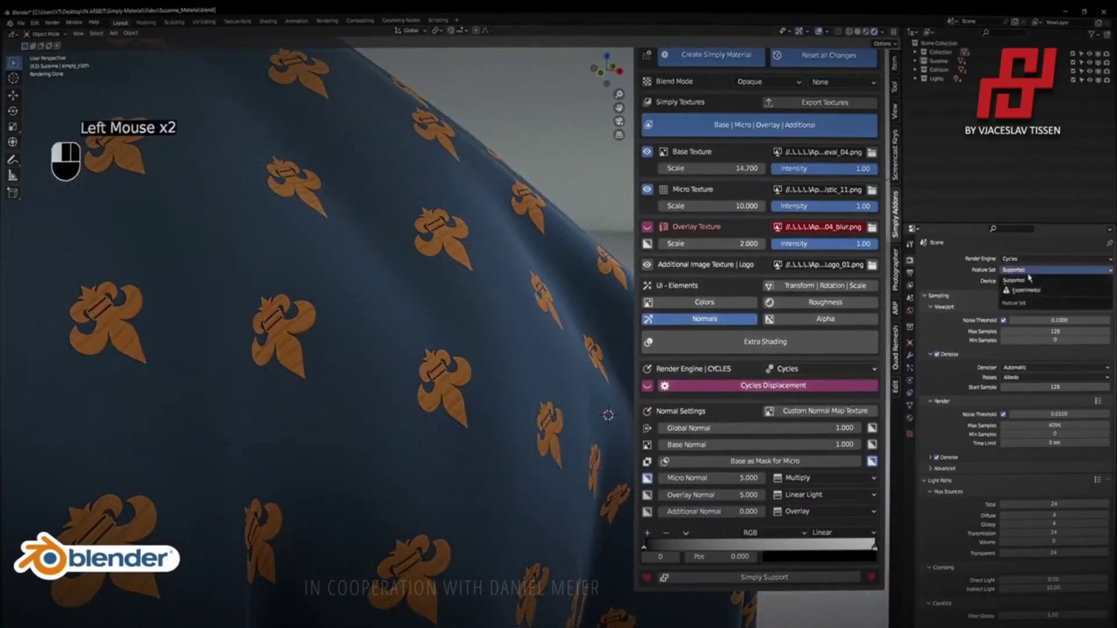
click(910, 359)
click(1015, 258)
click(954, 421)
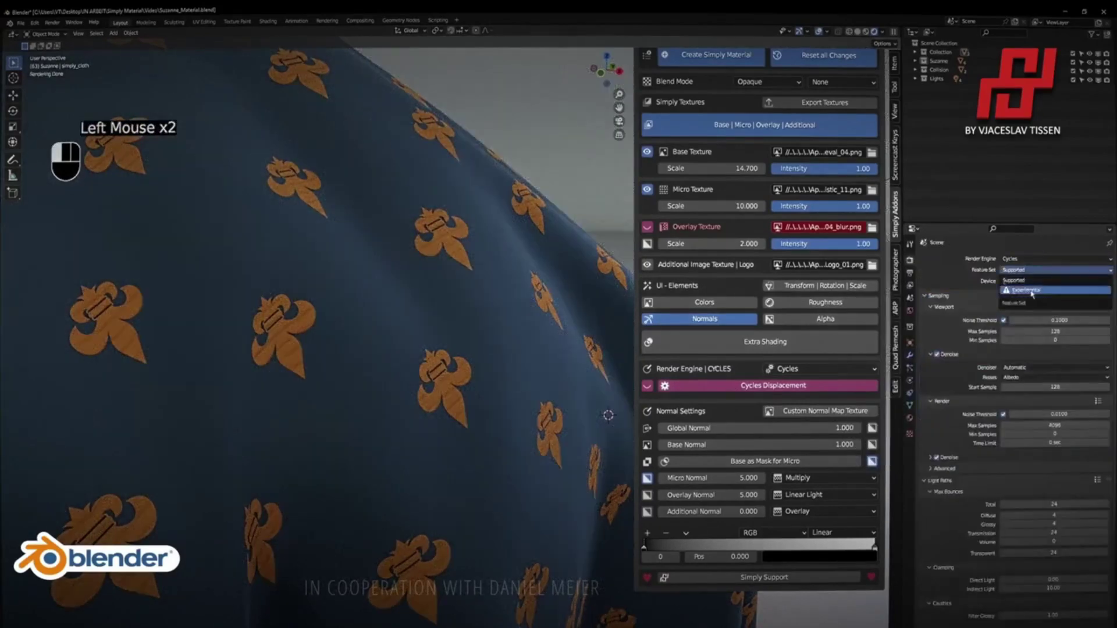
click(910, 260)
Enable Base as Mask for Micro and set Micro Normal to 27.3 in Add mode
scroll(382, 149, up, 2)
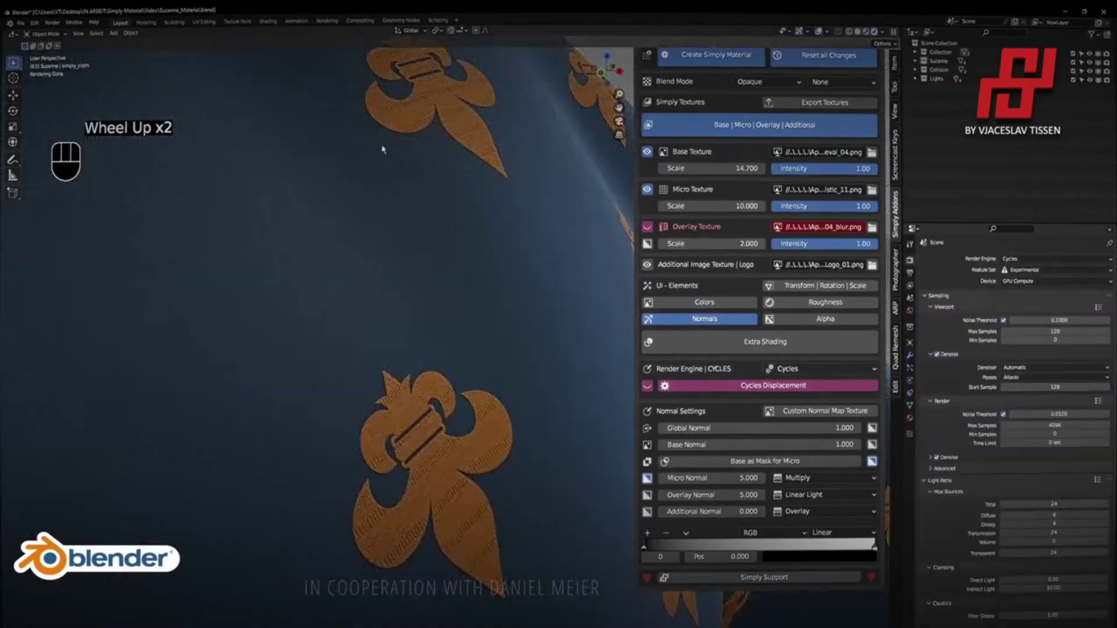
click(840, 461)
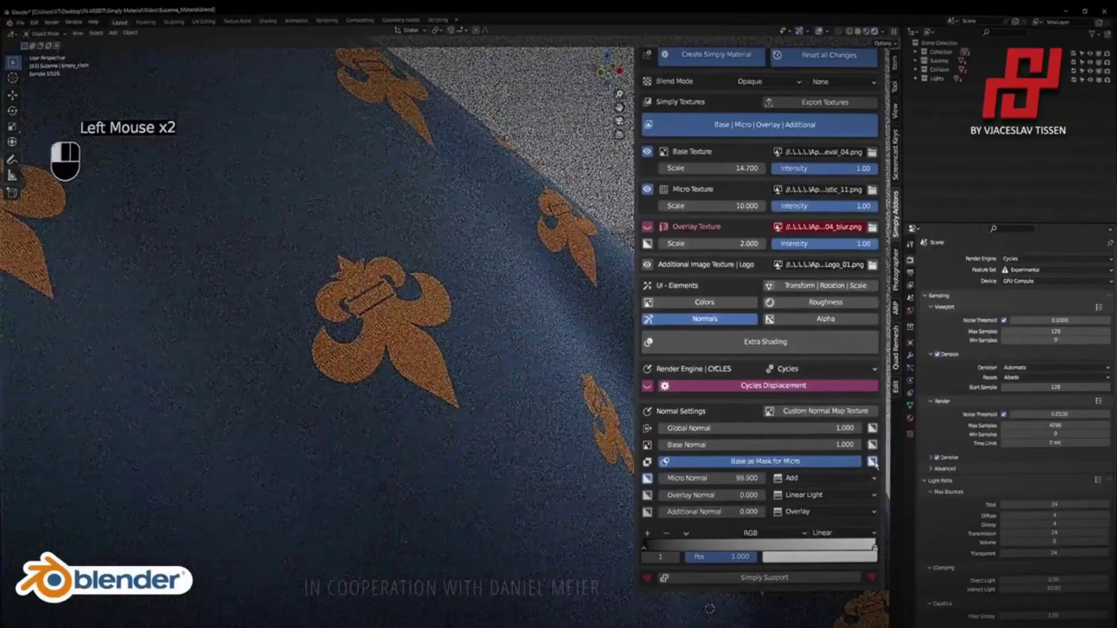
click(866, 478)
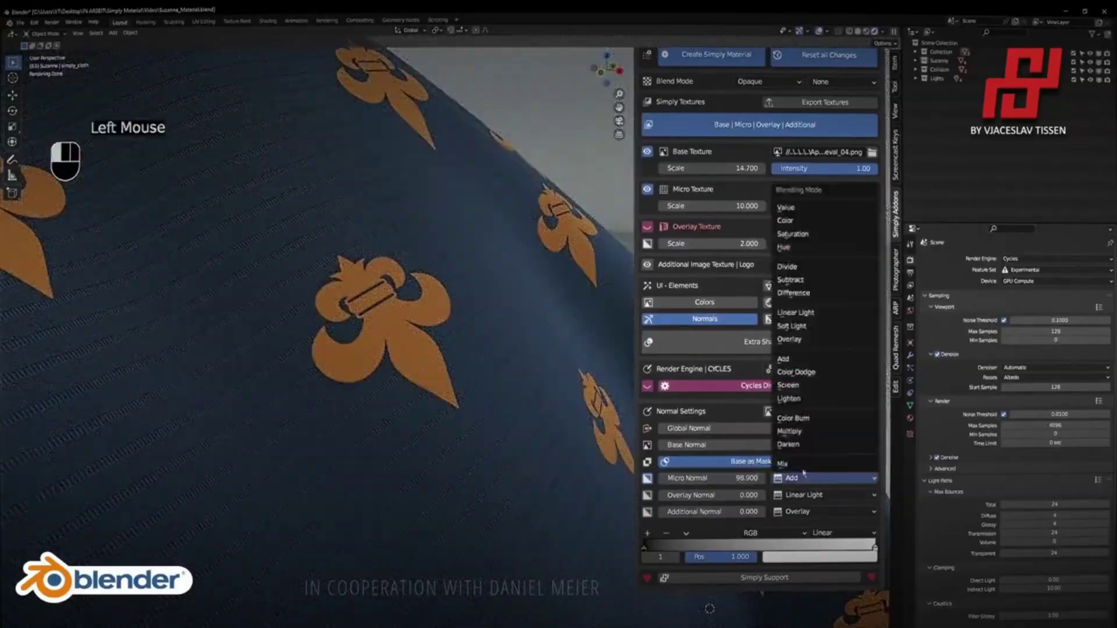
scroll(353, 446, down, 2)
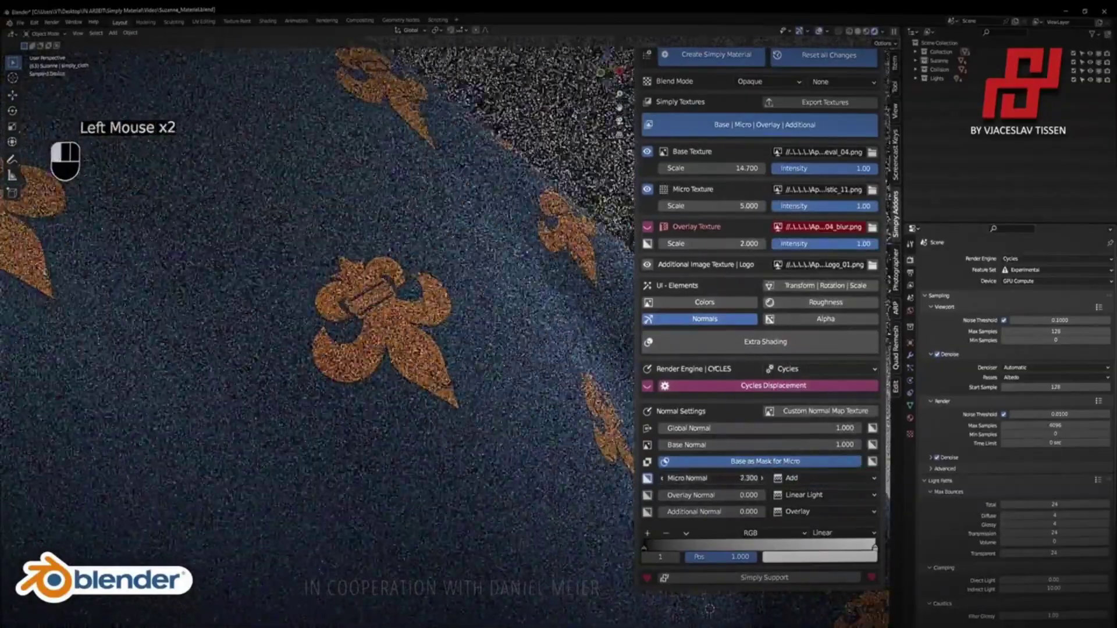
scroll(396, 339, down, 2)
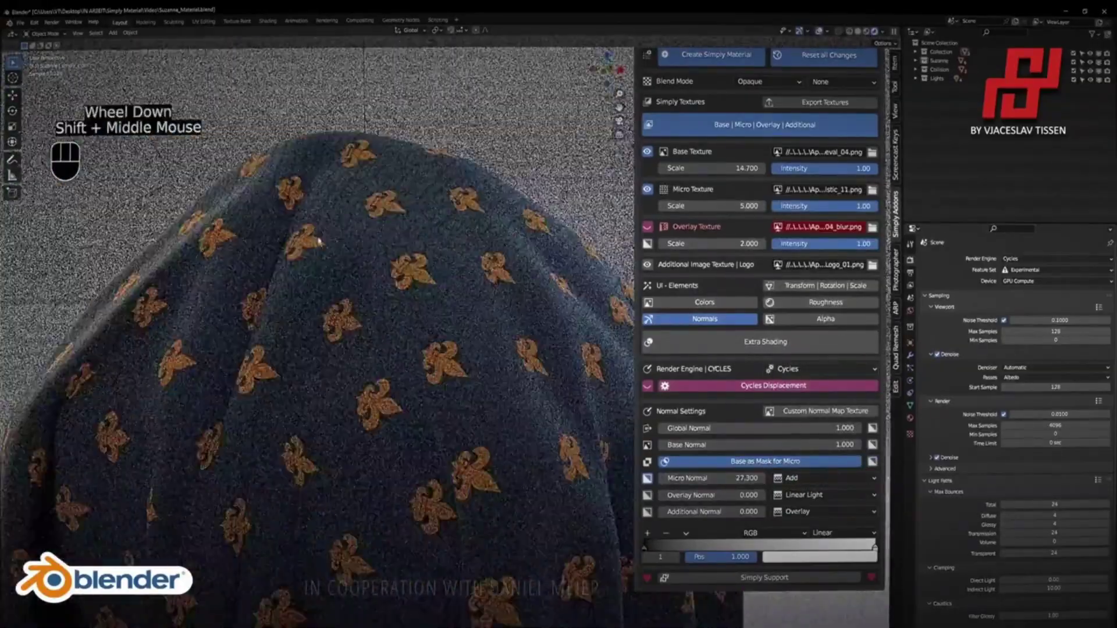
Make the roughness texture-driven by moving its ramp stops, the first to 0.139
click(825, 302)
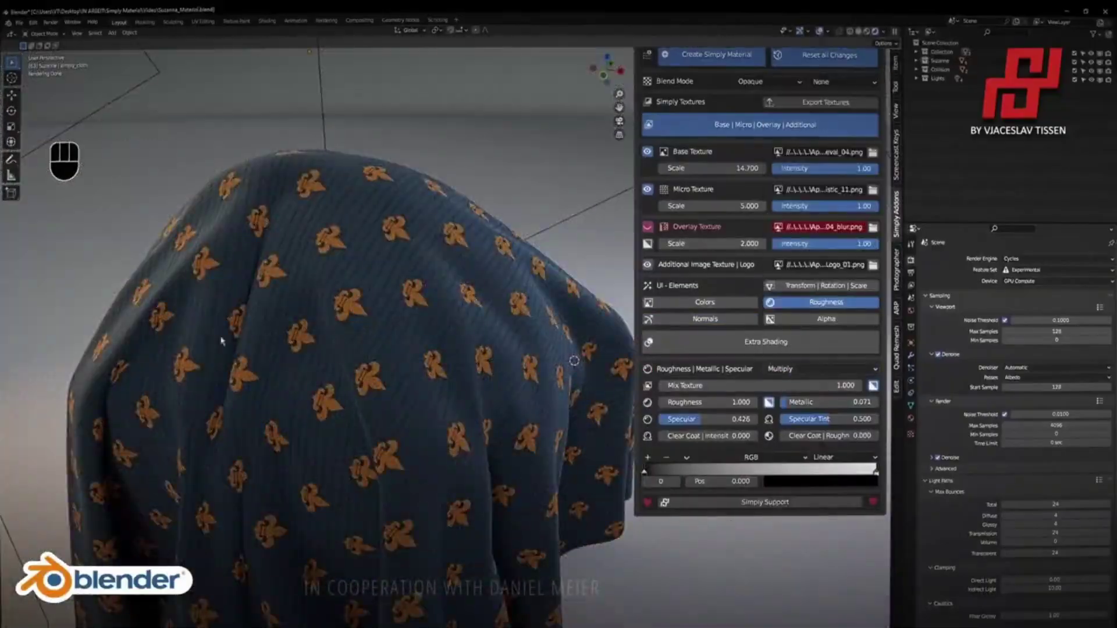
scroll(596, 448, up, 3)
shift+middle_drag(595, 448, 523, 360)
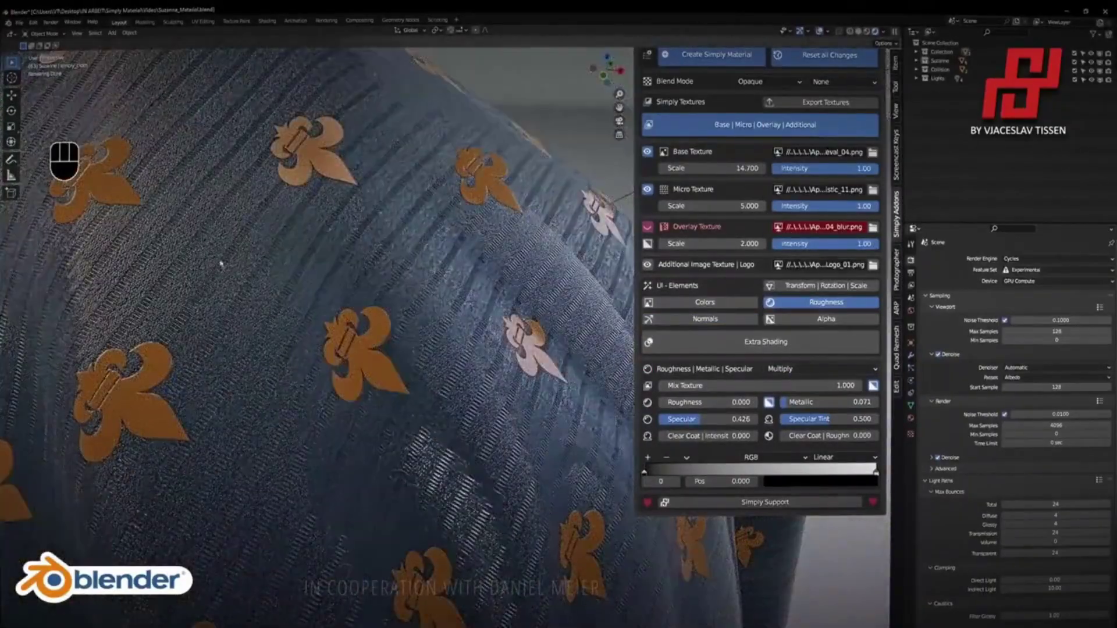
drag(838, 471, 688, 472)
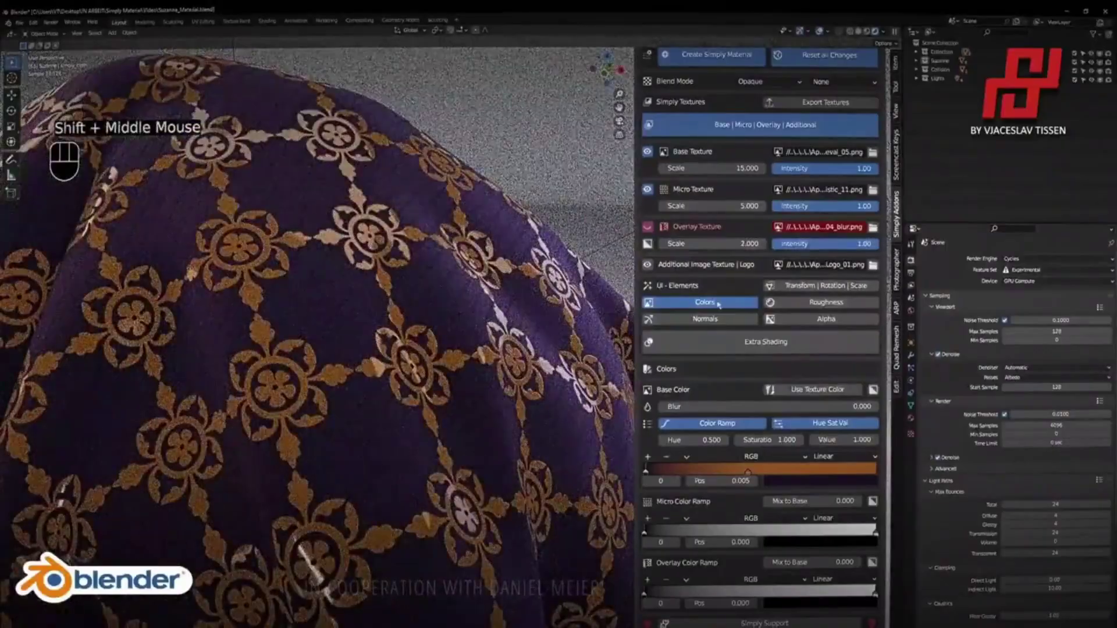
click(826, 302)
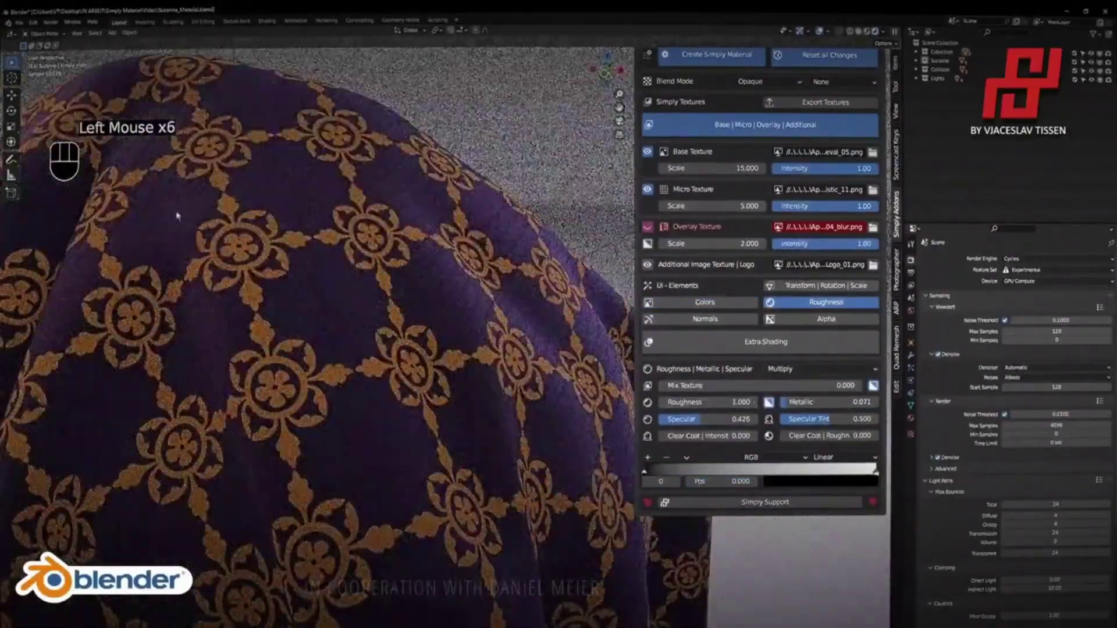
drag(875, 470, 681, 473)
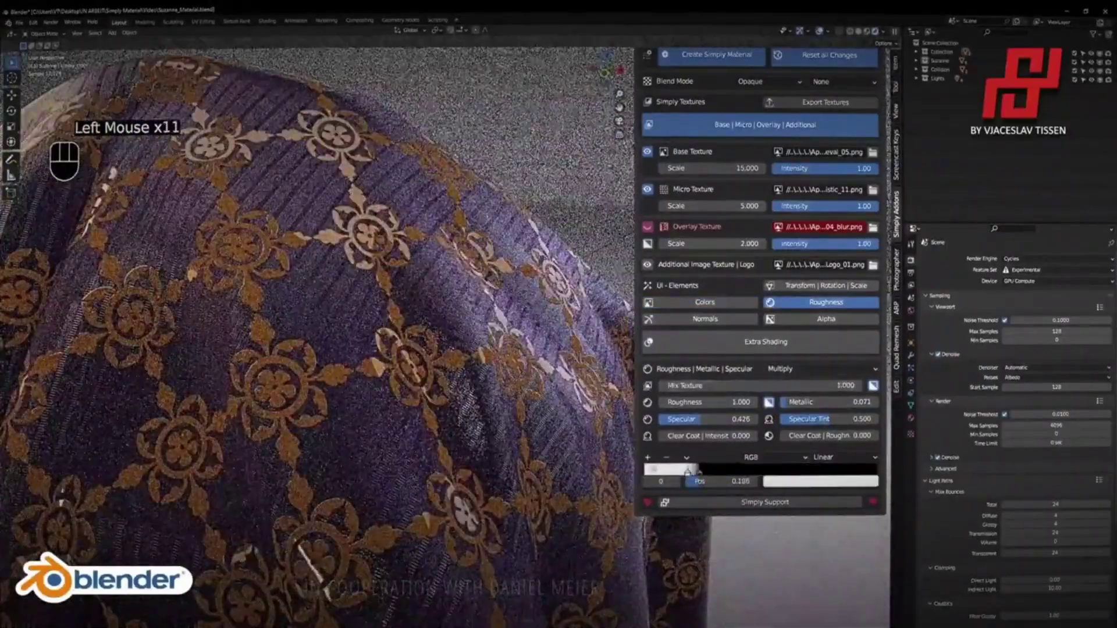
scroll(314, 326, up, 2)
click(820, 481)
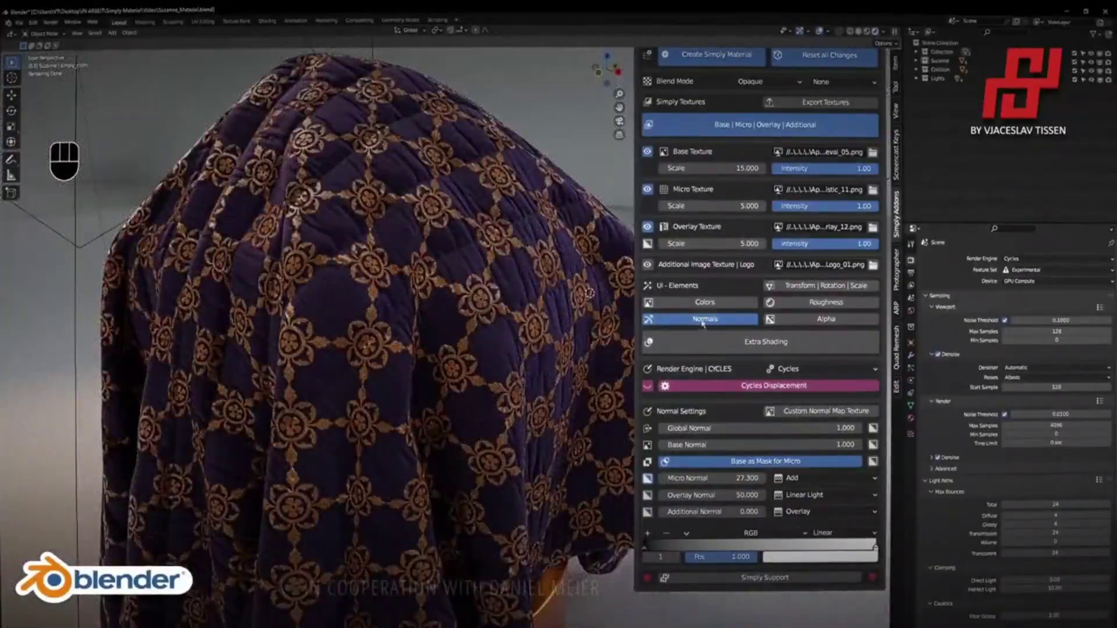
Rotate the base pattern 90° in Transform and swap the overlay texture for another image
click(825, 285)
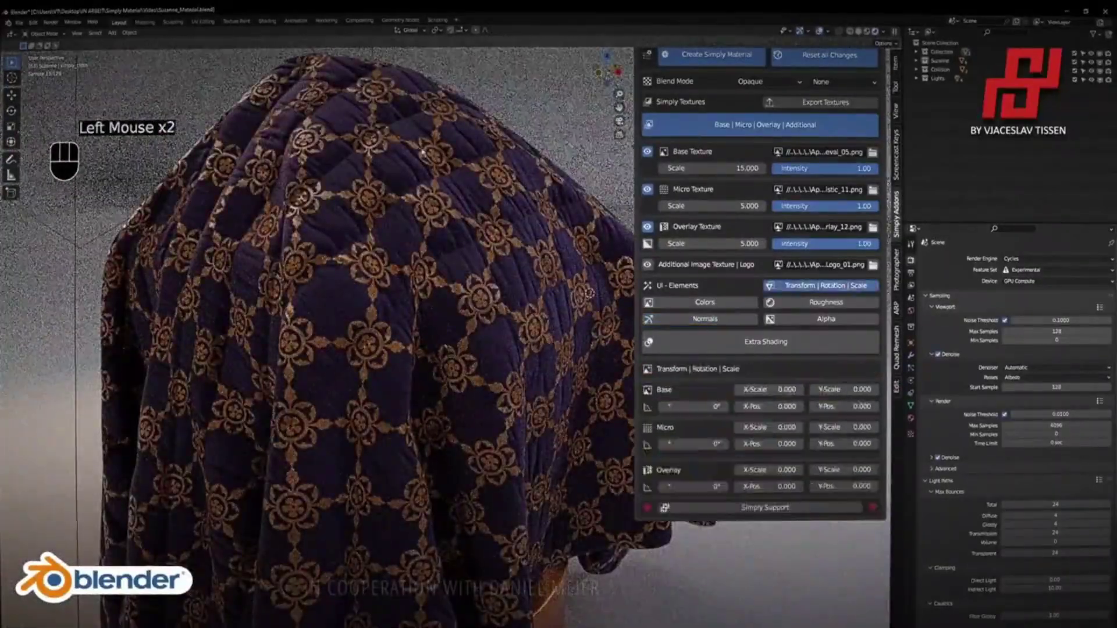
click(647, 408)
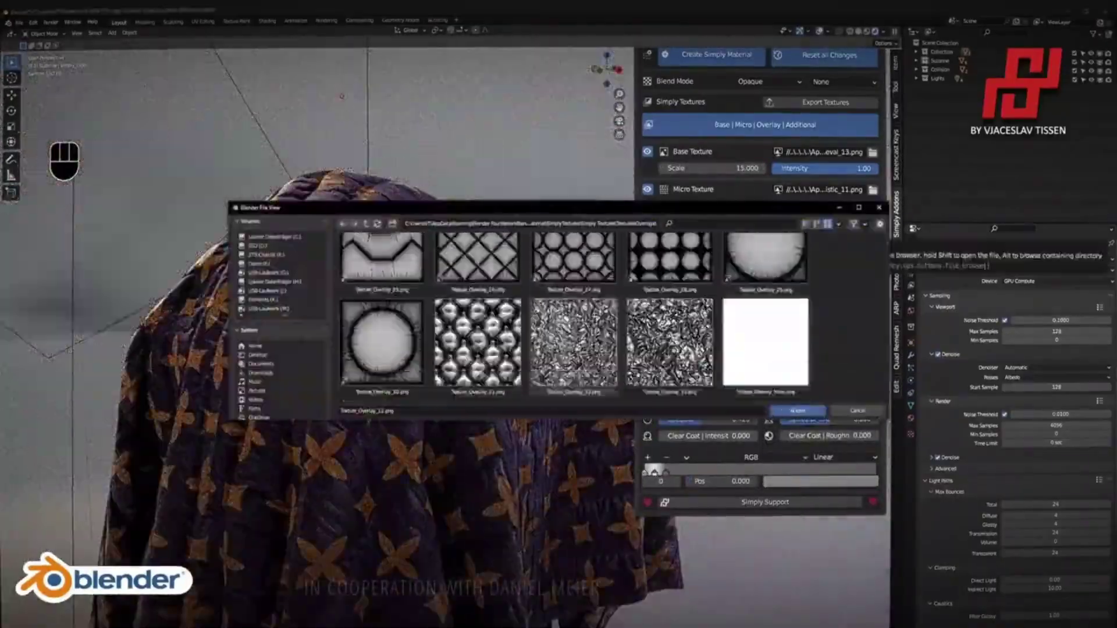
click(374, 341)
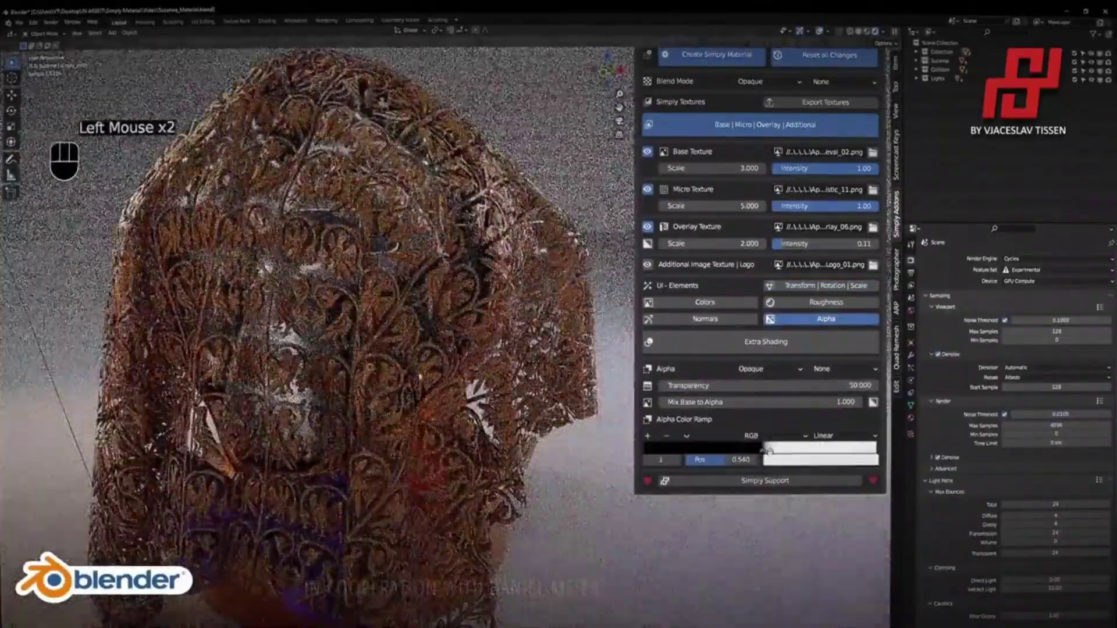
Load a new base texture image and set its scale to 5
click(778, 151)
click(573, 286)
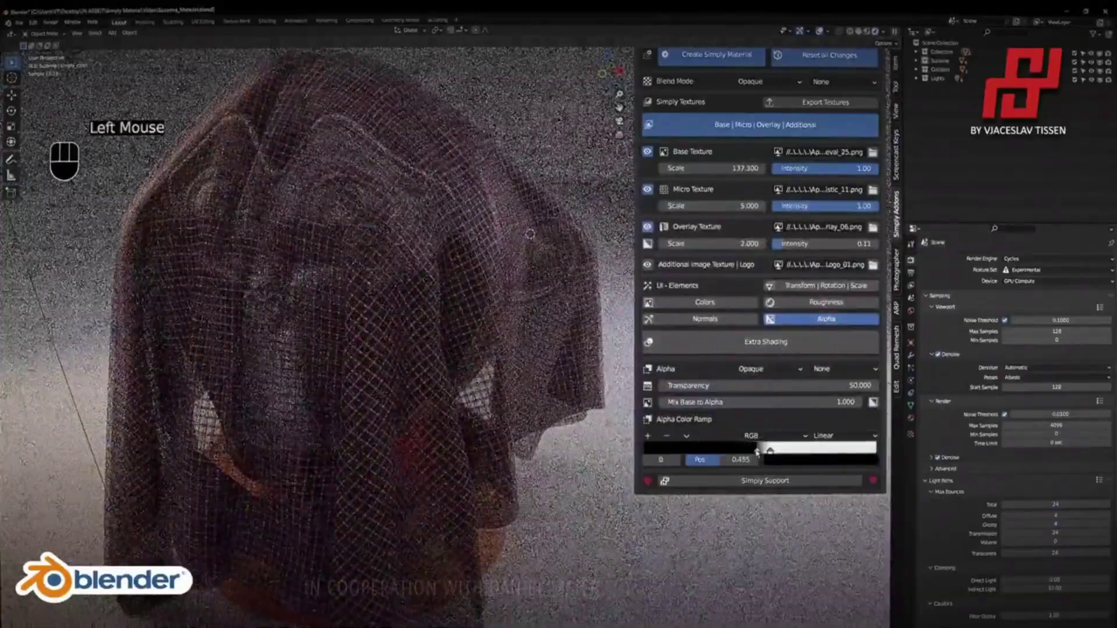
double_click(715, 169)
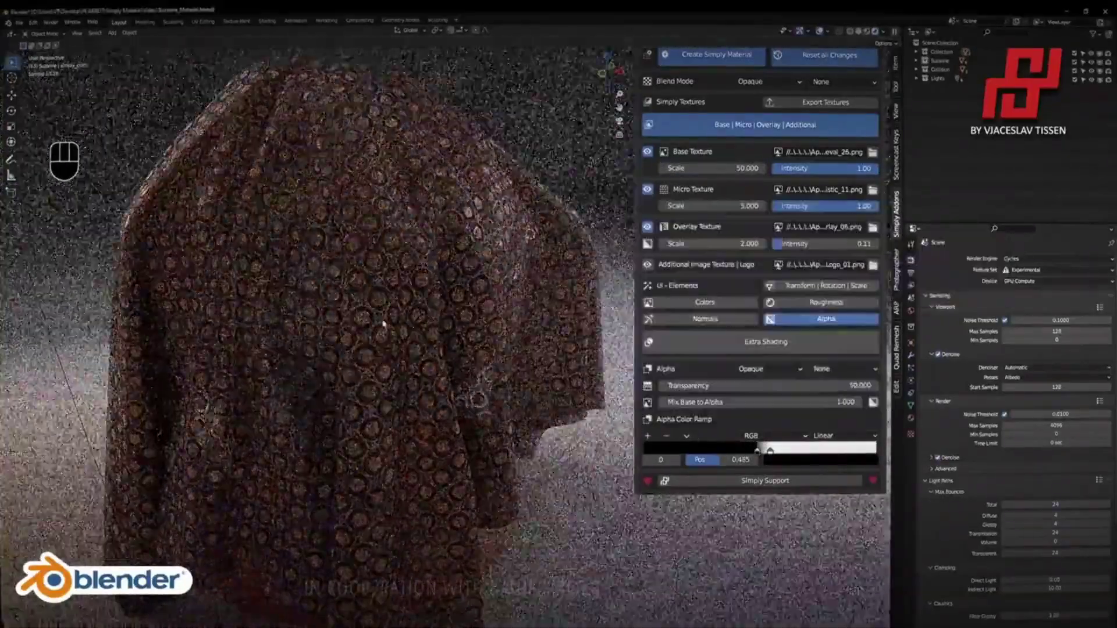
text(5)
key(Return)
Try the Greek key pattern, then use the swirling cloud pattern and retint its ramp
click(872, 152)
double_click(738, 294)
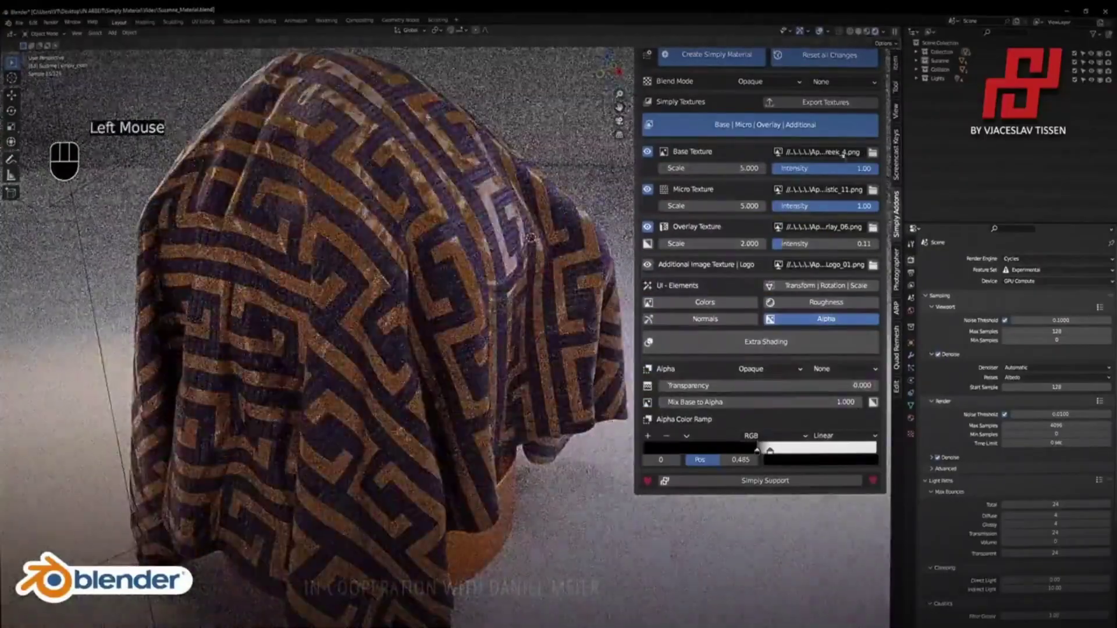
click(705, 302)
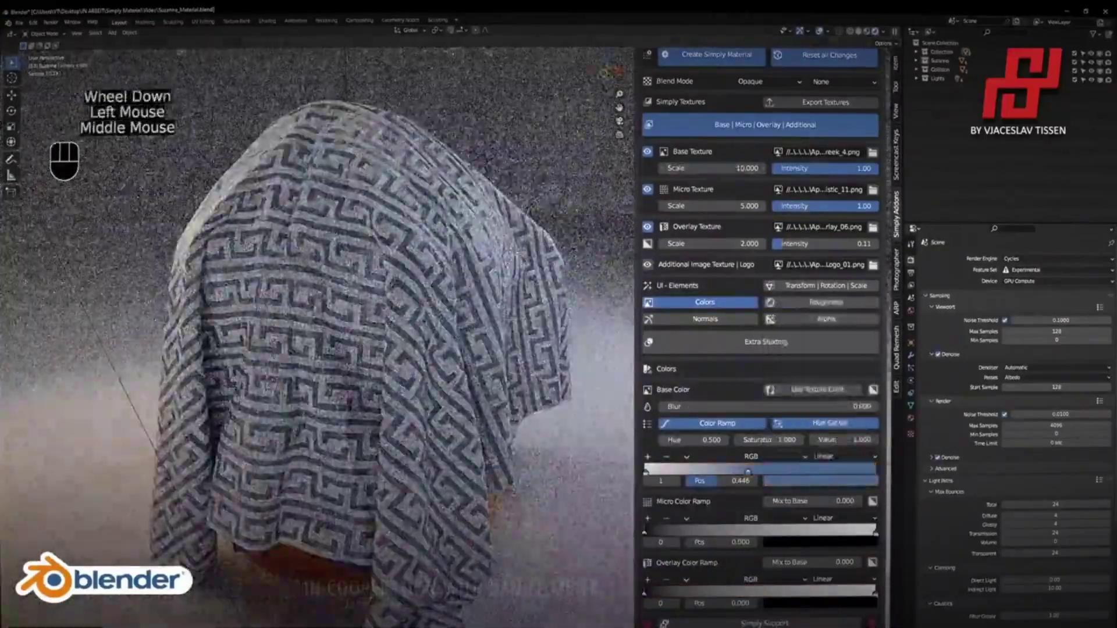
click(704, 302)
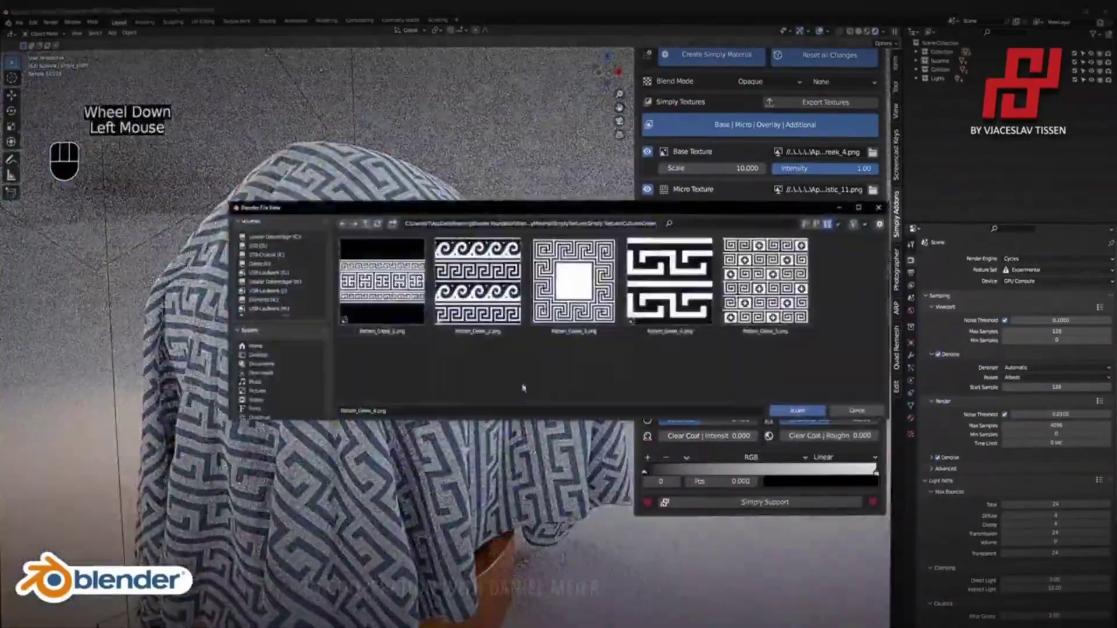
double_click(574, 279)
click(826, 302)
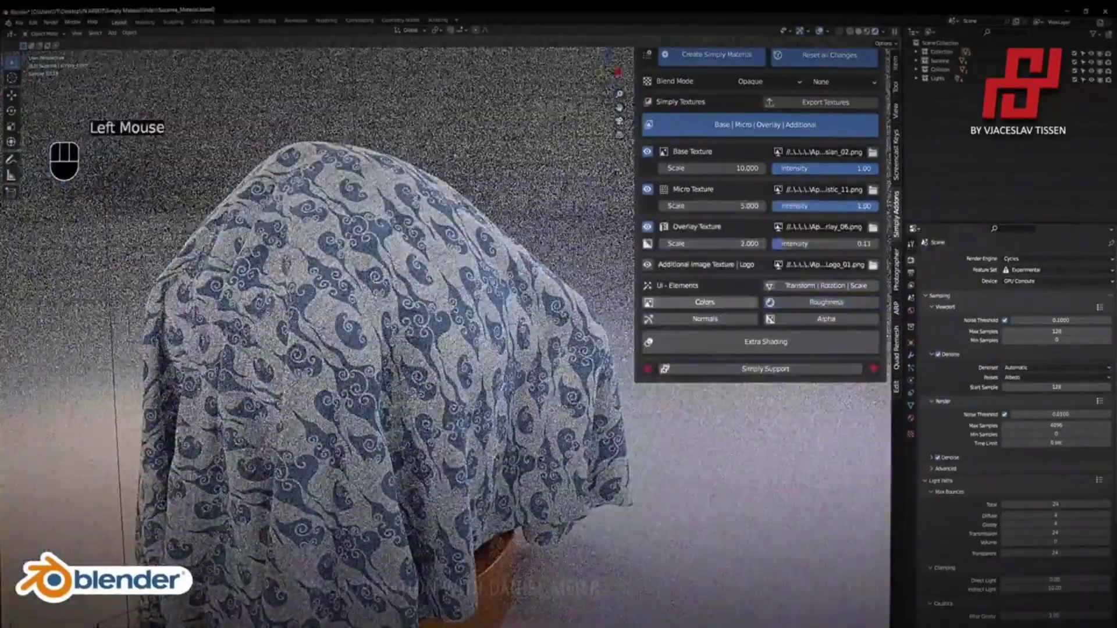
click(705, 302)
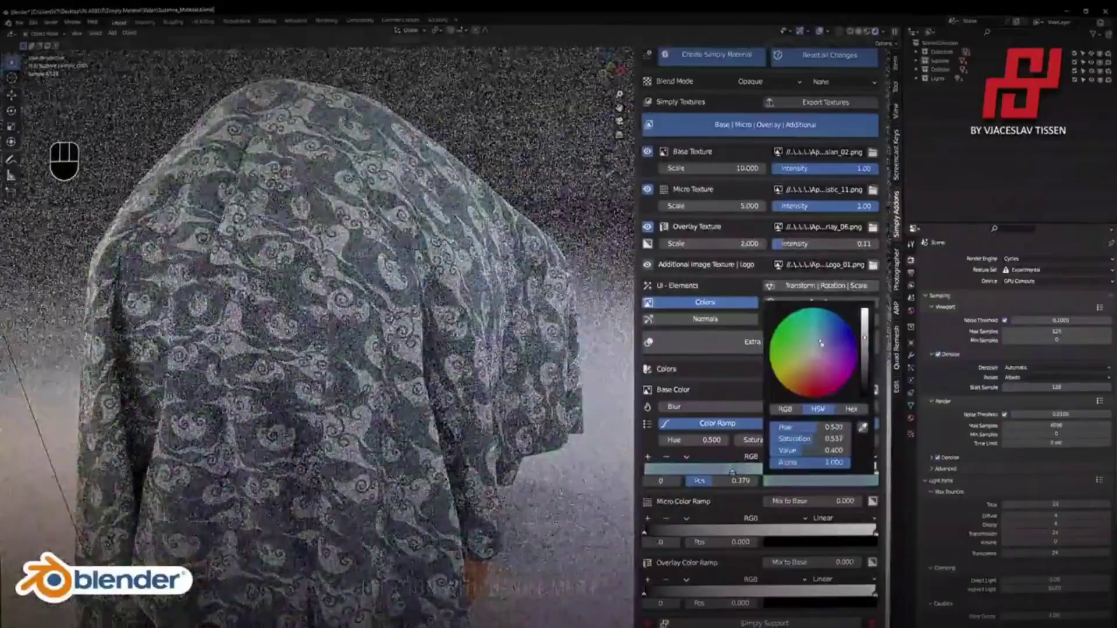
Adjust the ramp colour and choose the fine dotted ic_08_c base texture
click(838, 379)
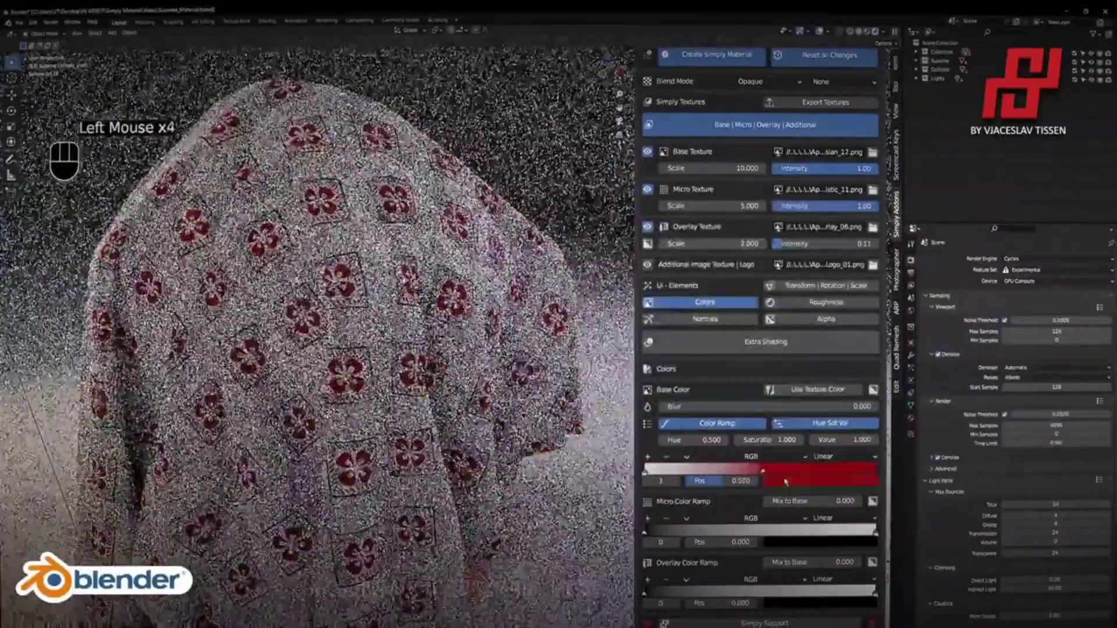
click(785, 480)
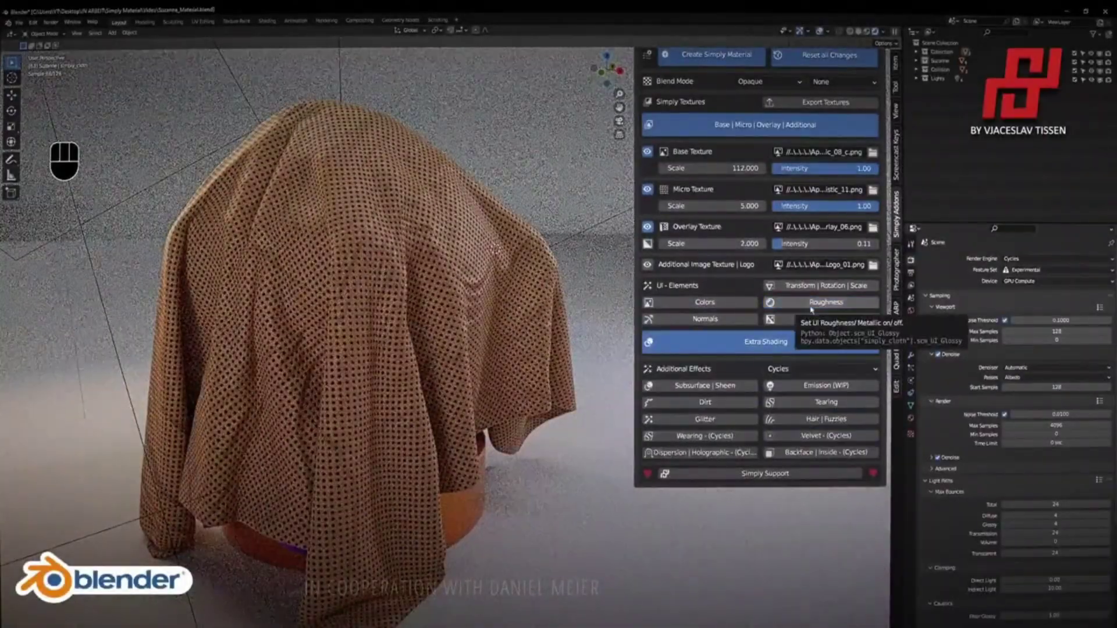
Enable the Wearing effect and reshape its ramp stops
click(705, 436)
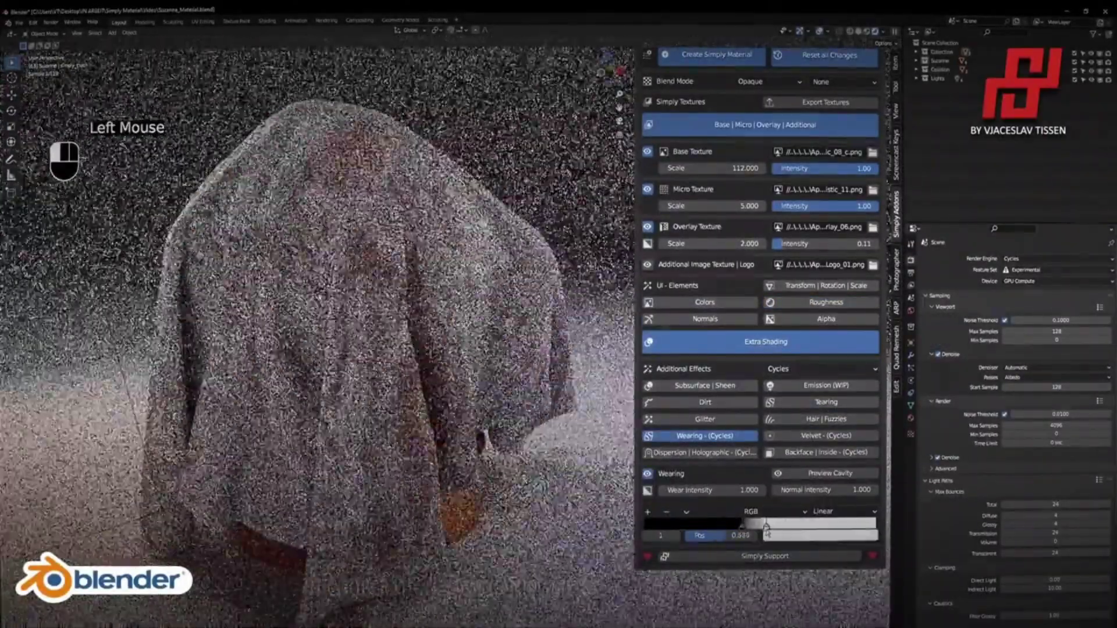
drag(766, 525, 757, 527)
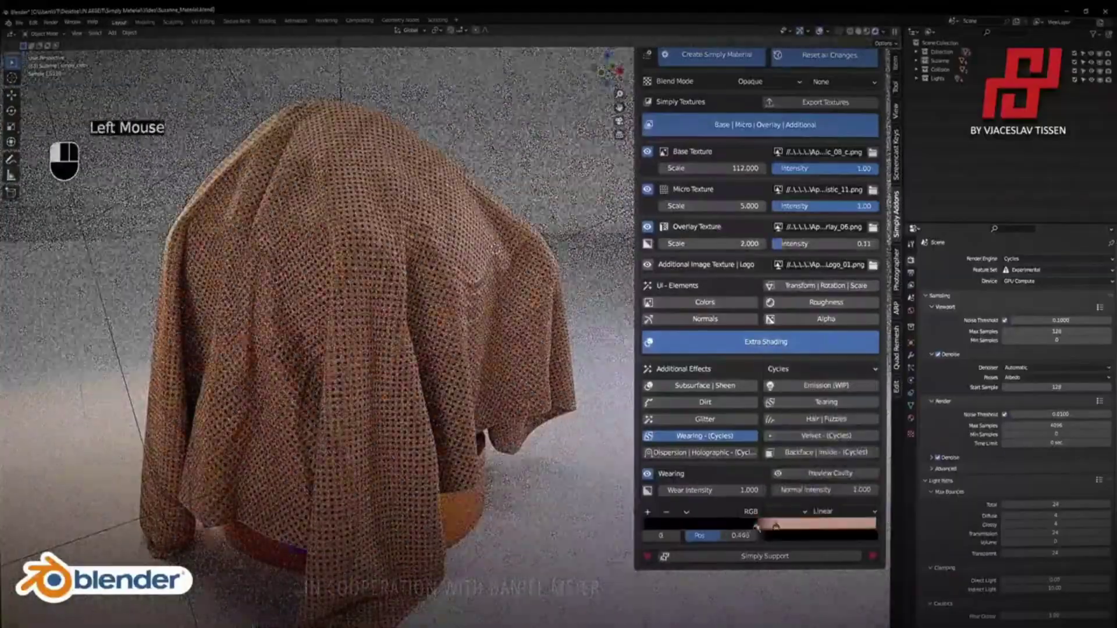
click(757, 527)
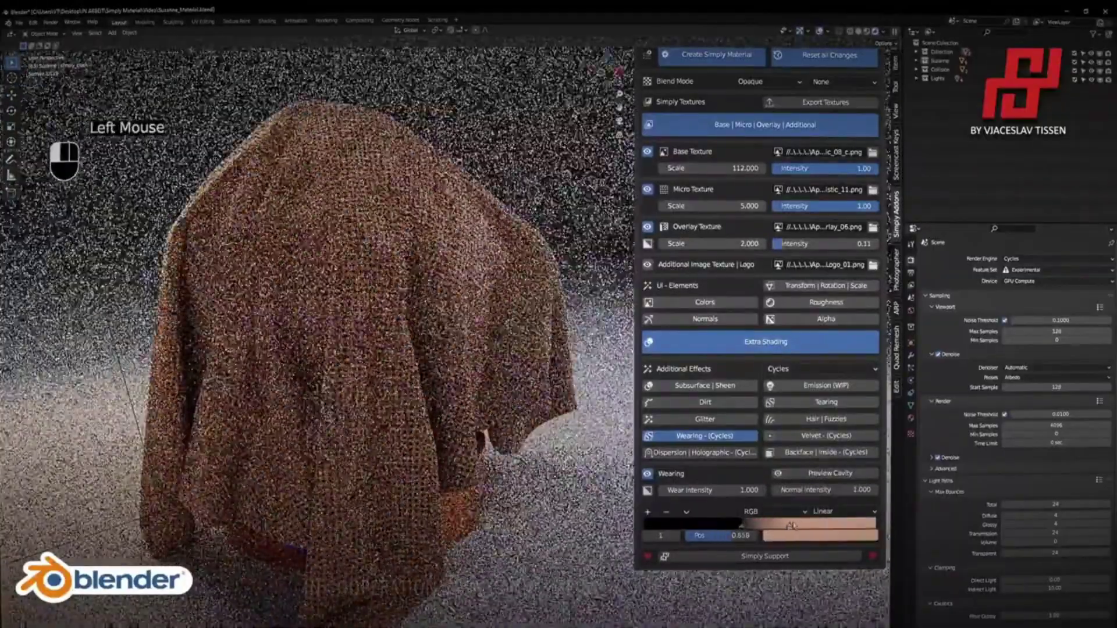
drag(727, 490, 687, 489)
Switch on the Dirt effect and spread its stains via the dirt ramp stop
click(704, 402)
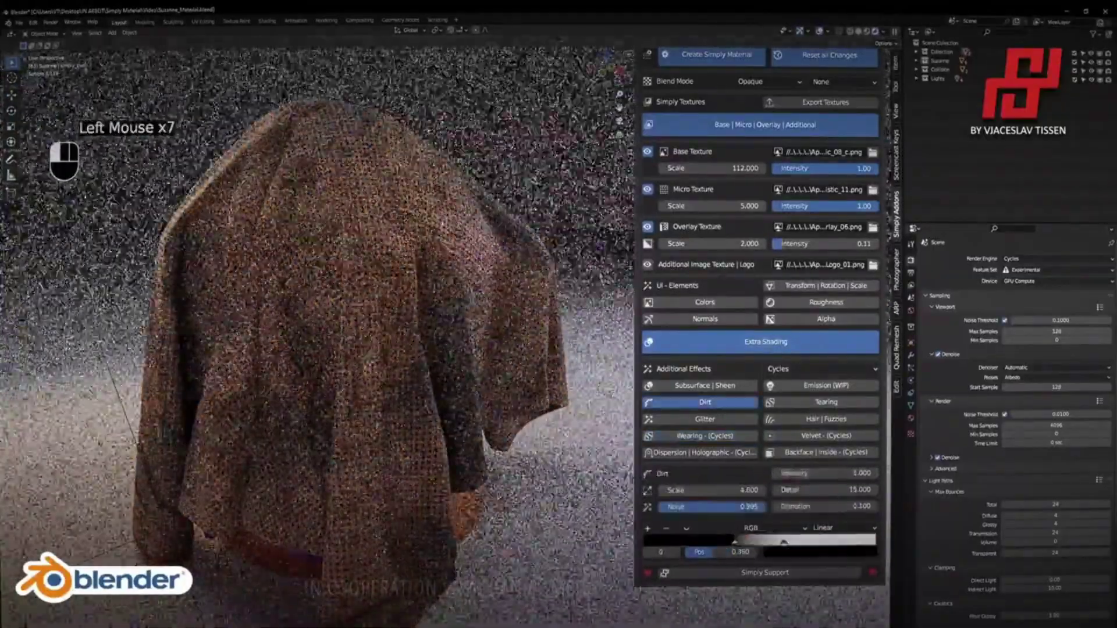
click(737, 541)
drag(738, 541, 765, 541)
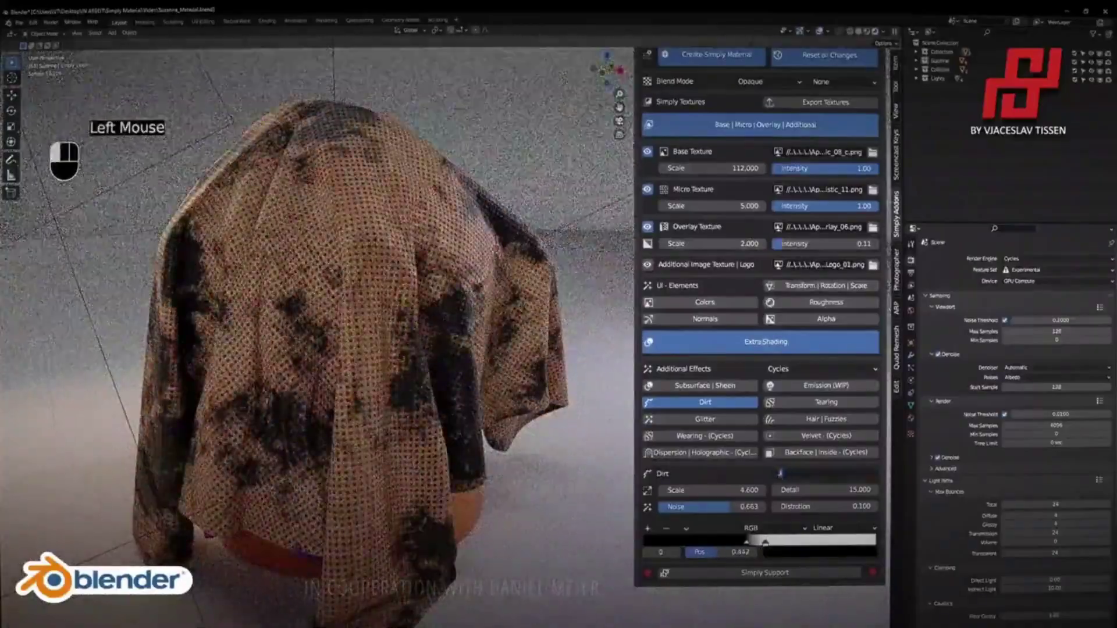
middle_drag(349, 291, 378, 291)
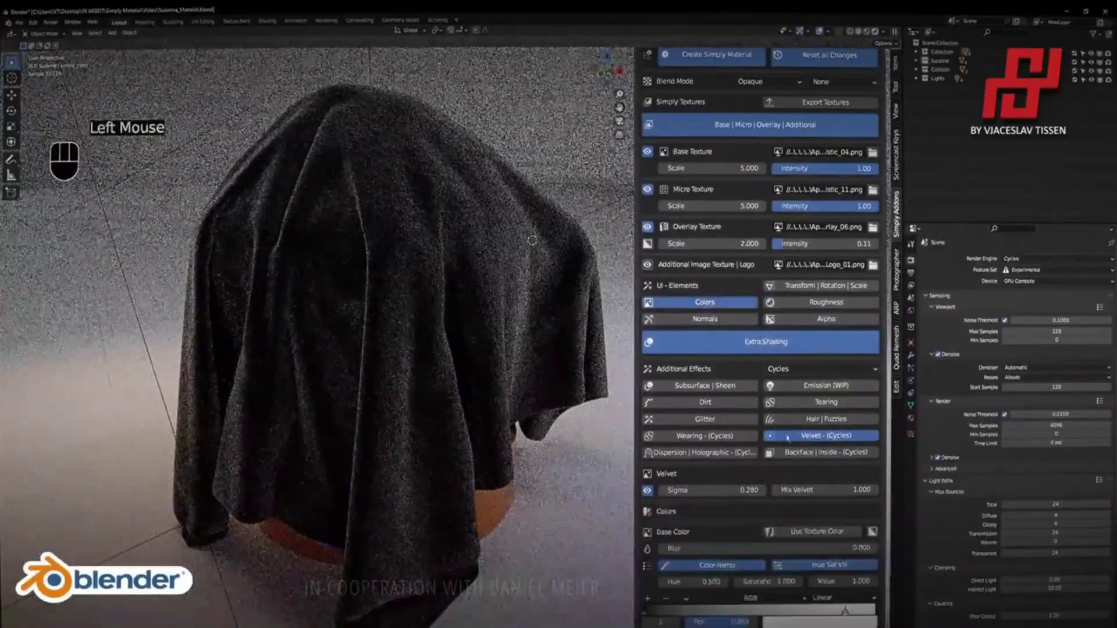
Tint the base ramp purple, load …istic_56.png as base texture, and lower Velvet Sigma
scroll(788, 438, down, 3)
click(820, 550)
scroll(612, 366, down, 10)
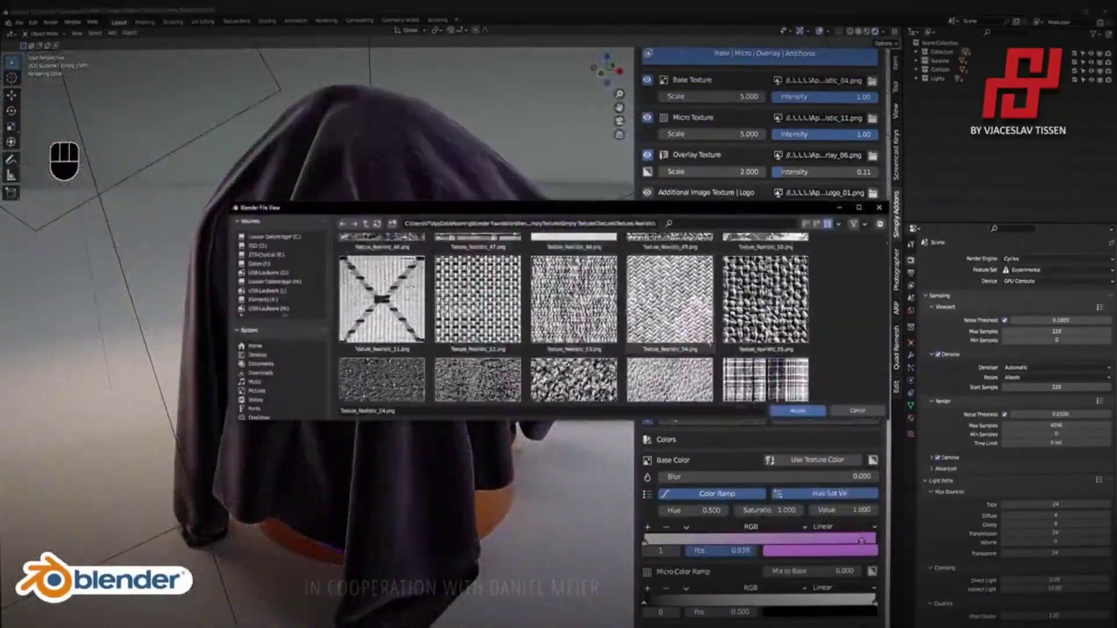
double_click(612, 365)
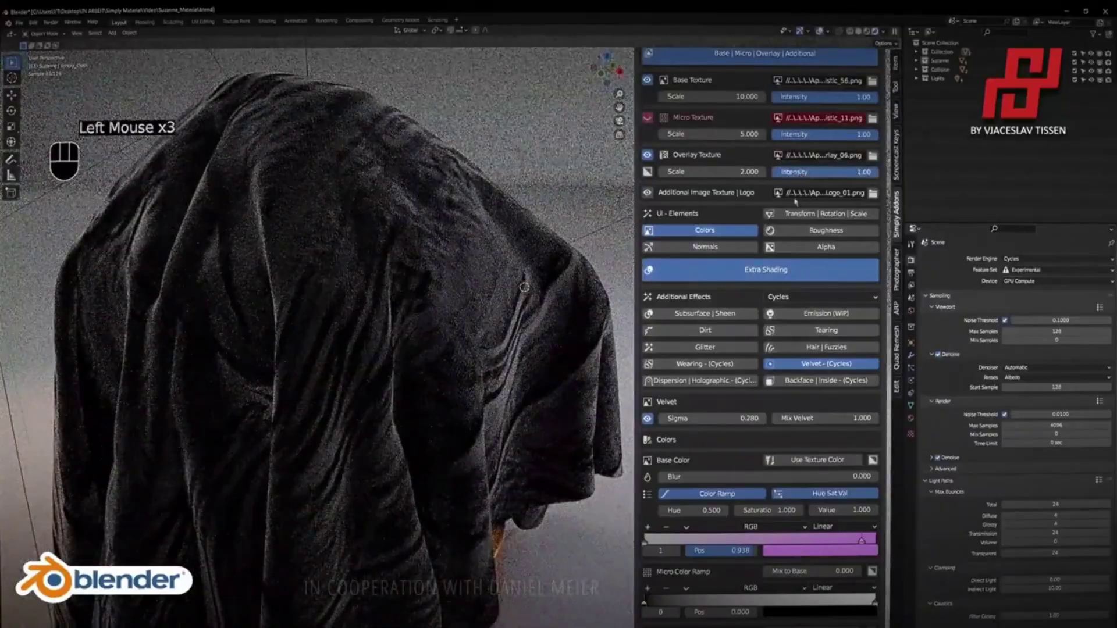
click(705, 247)
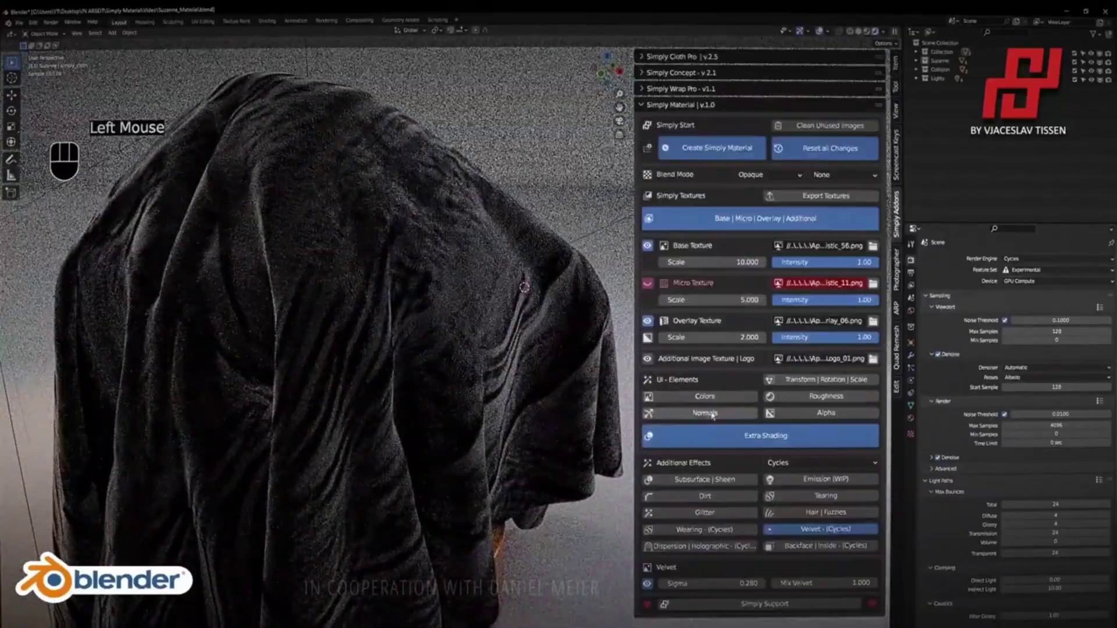
scroll(705, 250, down, 4)
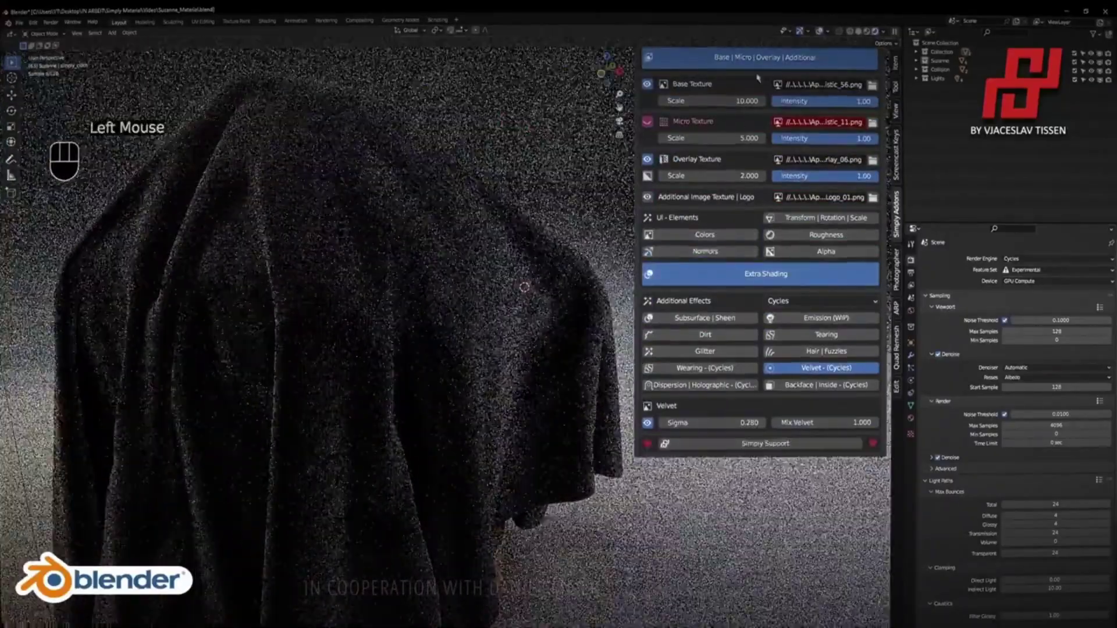
scroll(722, 300, up, 5)
shift+drag(710, 449, 669, 450)
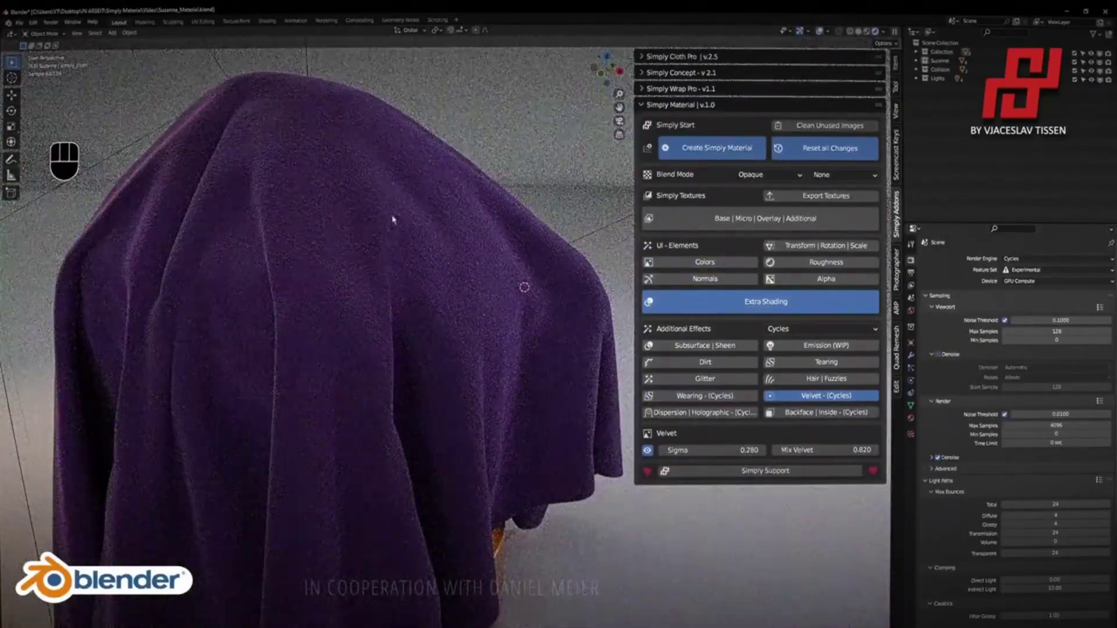
Generate hair fuzzies on the velvet cloth and set their global scale to 10
ctrl+middle_drag(392, 220, 418, 244)
click(823, 379)
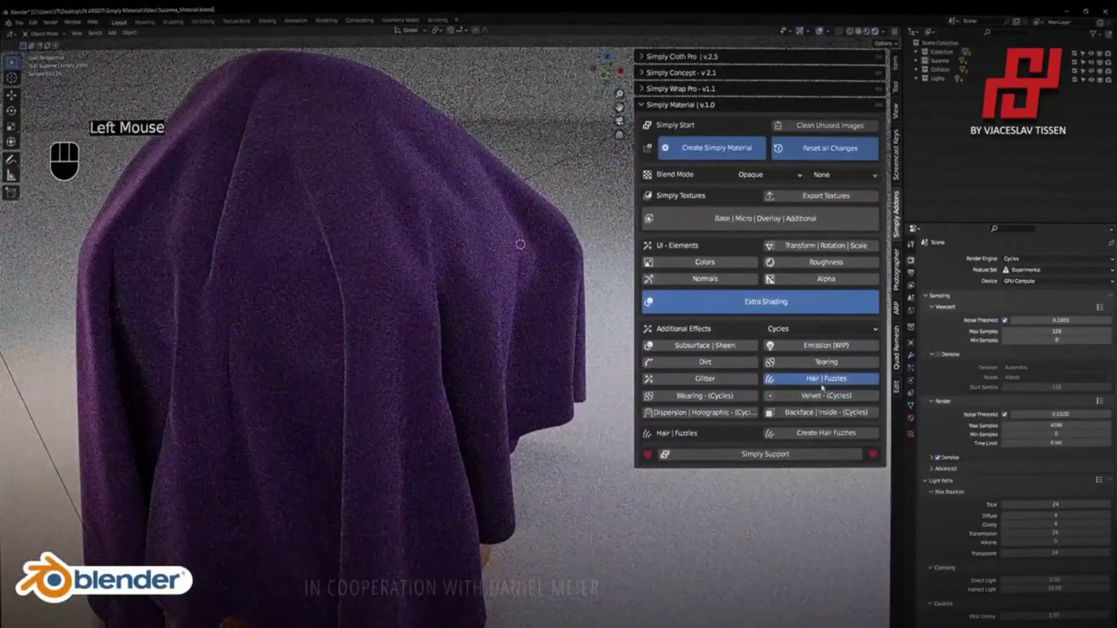
click(806, 435)
shift+middle_drag(378, 291, 395, 302)
scroll(756, 349, down, 4)
drag(635, 349, 614, 349)
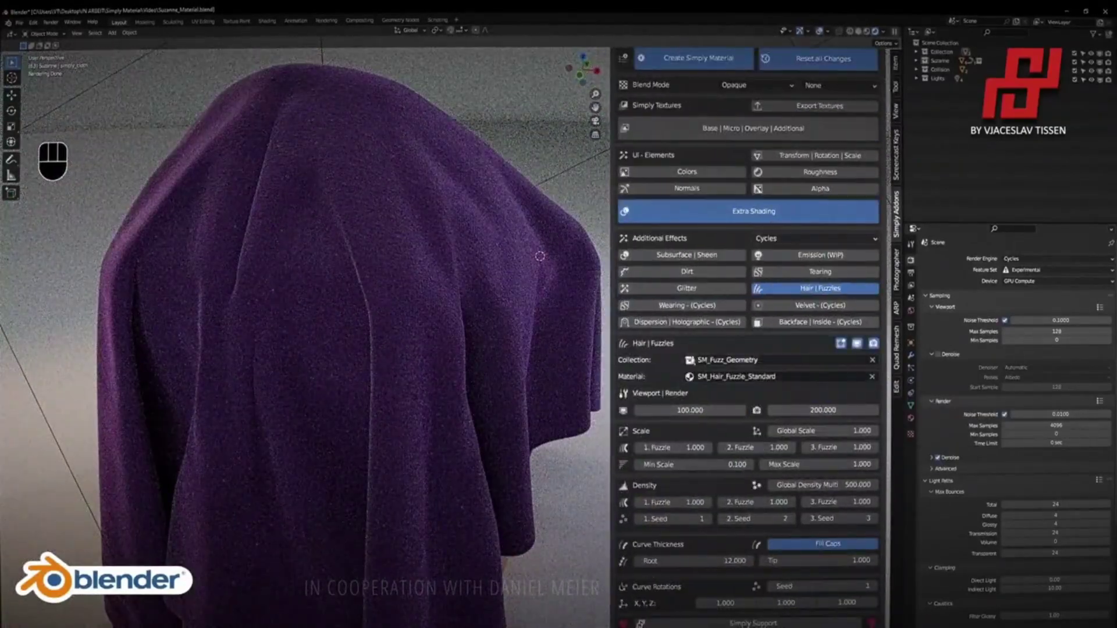
drag(826, 432, 844, 431)
Assign the simply_cloth material to the fuzzies and pick red in the Colors ramp
click(808, 378)
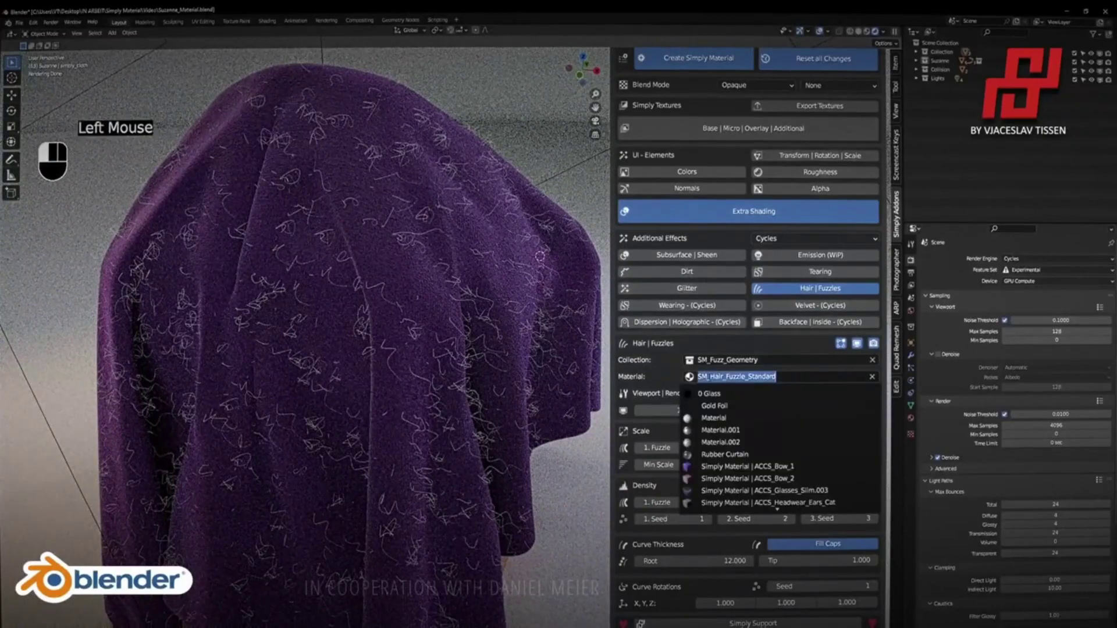
click(911, 418)
click(780, 377)
key(BackSpace)
click(757, 402)
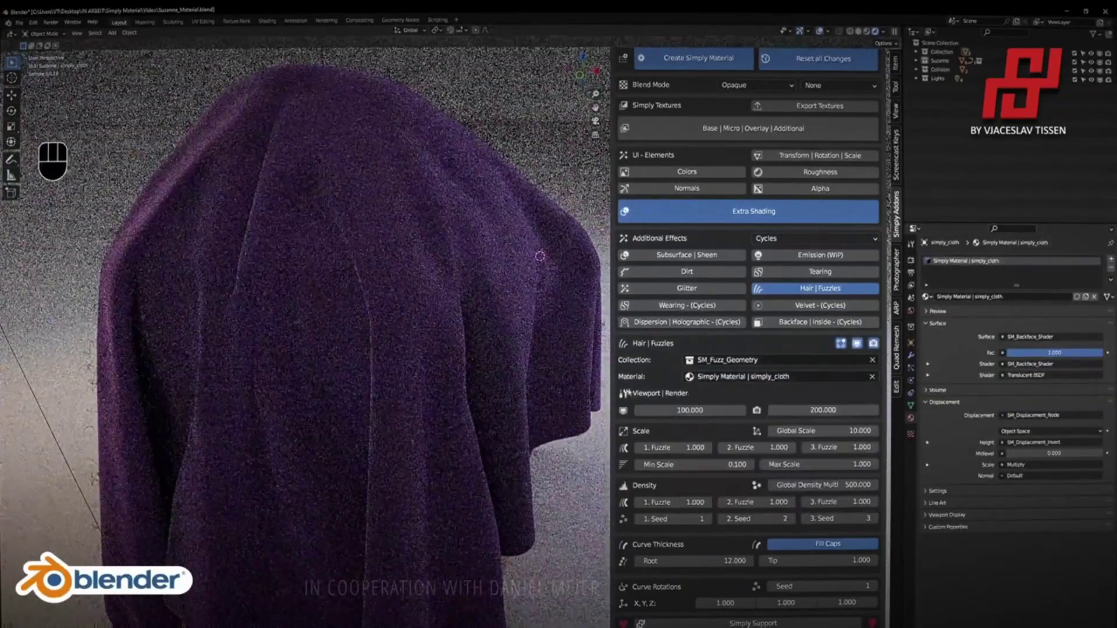
click(814, 454)
click(750, 273)
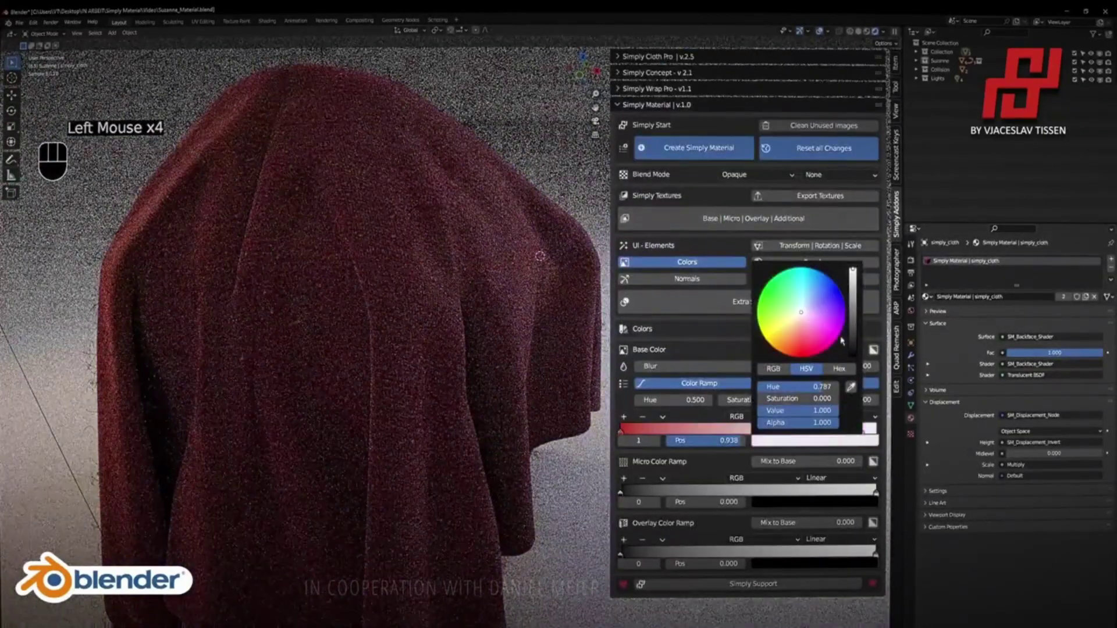